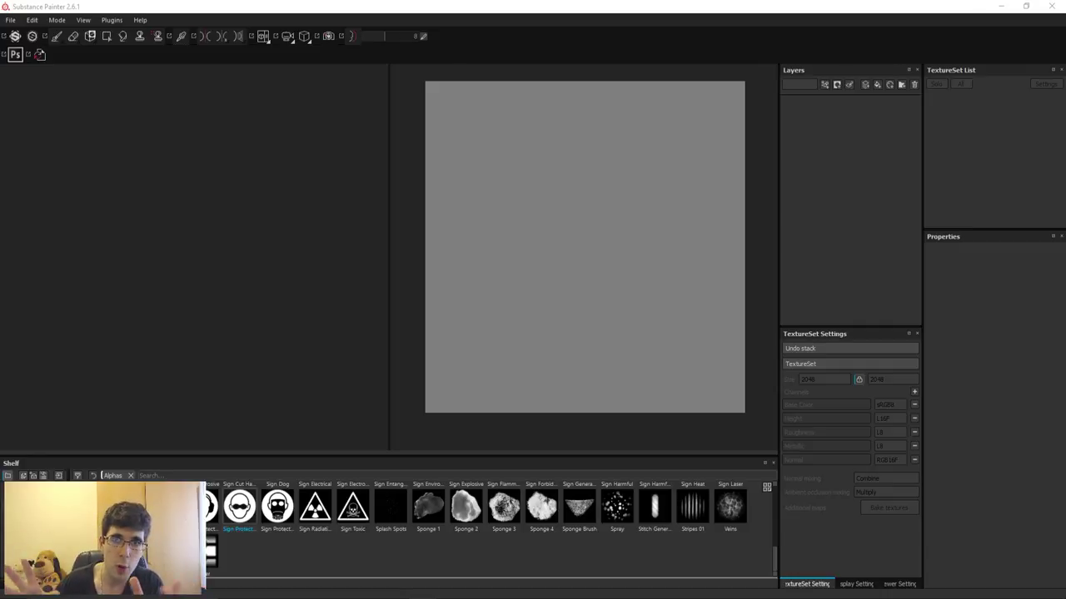
Step: Create a new project on the pantalon_mid_completo.fbx pants mesh from the Desktop
{"action": "left_click", "coordinate": [13, 23]}
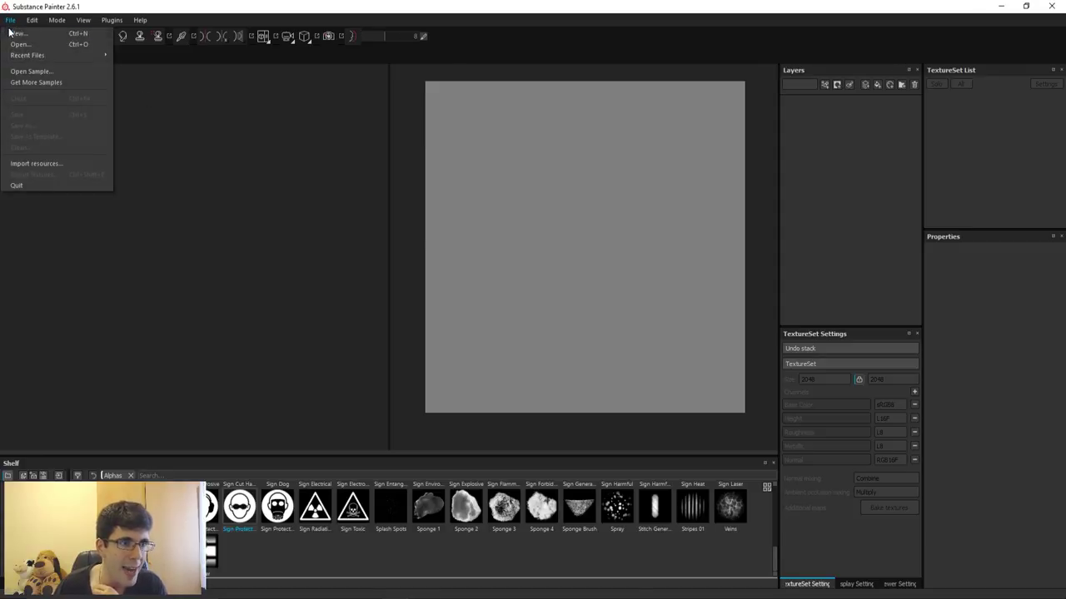
{"action": "key", "text": "Escape"}
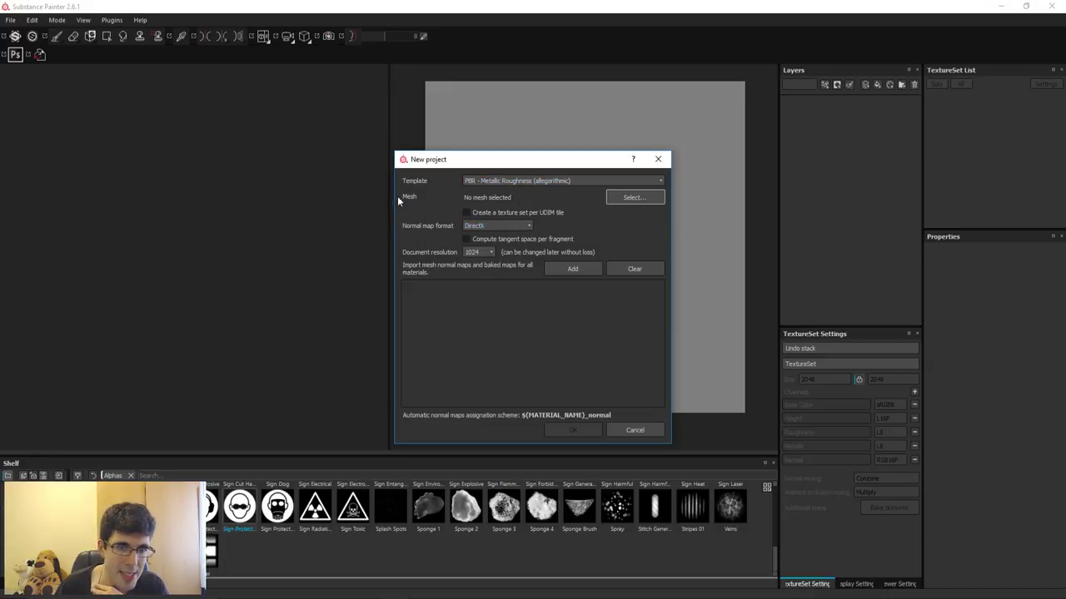
{"action": "left_click", "coordinate": [630, 200]}
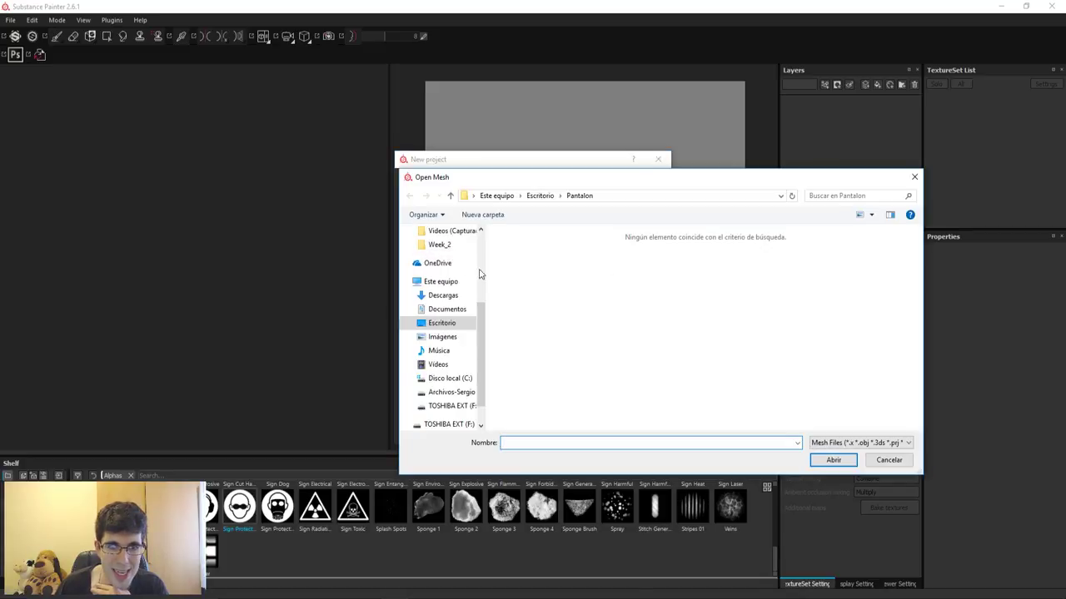
{"action": "left_click", "coordinate": [446, 323]}
{"action": "left_click", "coordinate": [709, 296]}
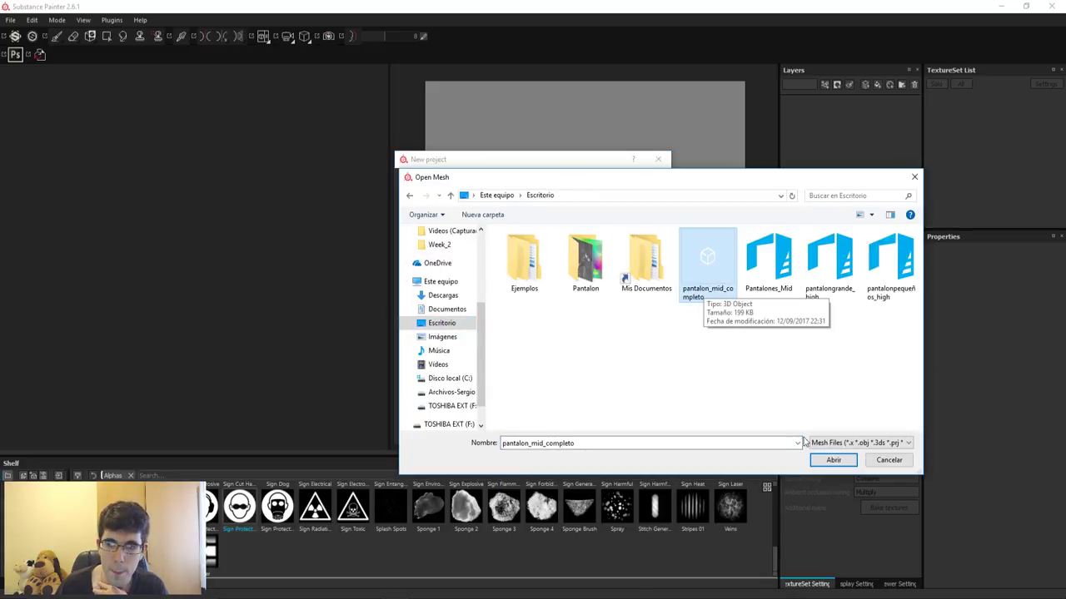
{"action": "left_click", "coordinate": [832, 461]}
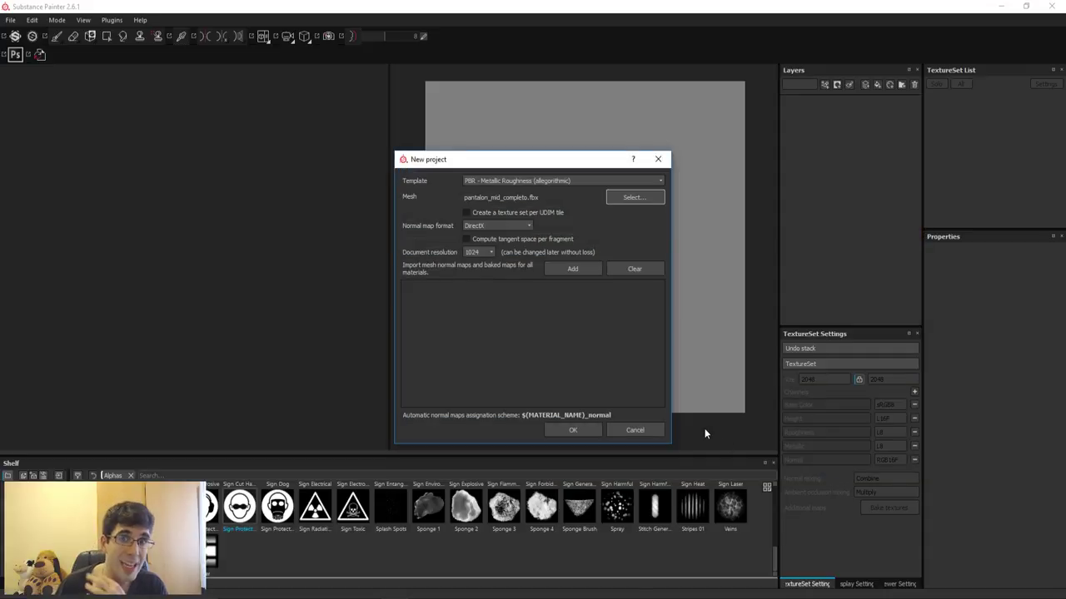
{"action": "left_click", "coordinate": [573, 430]}
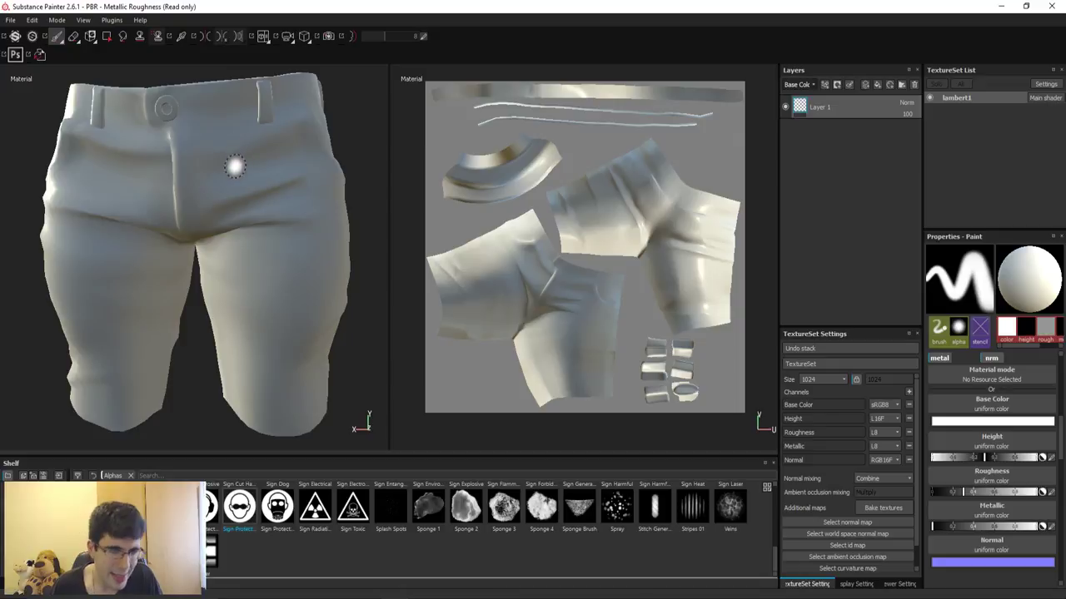
{"action": "mouse_move", "coordinate": [235, 166]}
{"action": "left_mouse_down", "text": "alt"}
{"action": "mouse_move", "coordinate": [246, 200]}
{"action": "mouse_move", "coordinate": [119, 217]}
{"action": "mouse_move", "coordinate": [333, 222]}
{"action": "mouse_move", "coordinate": [136, 226]}
{"action": "mouse_move", "coordinate": [233, 220]}
{"action": "left_mouse_up", "text": "alt"}
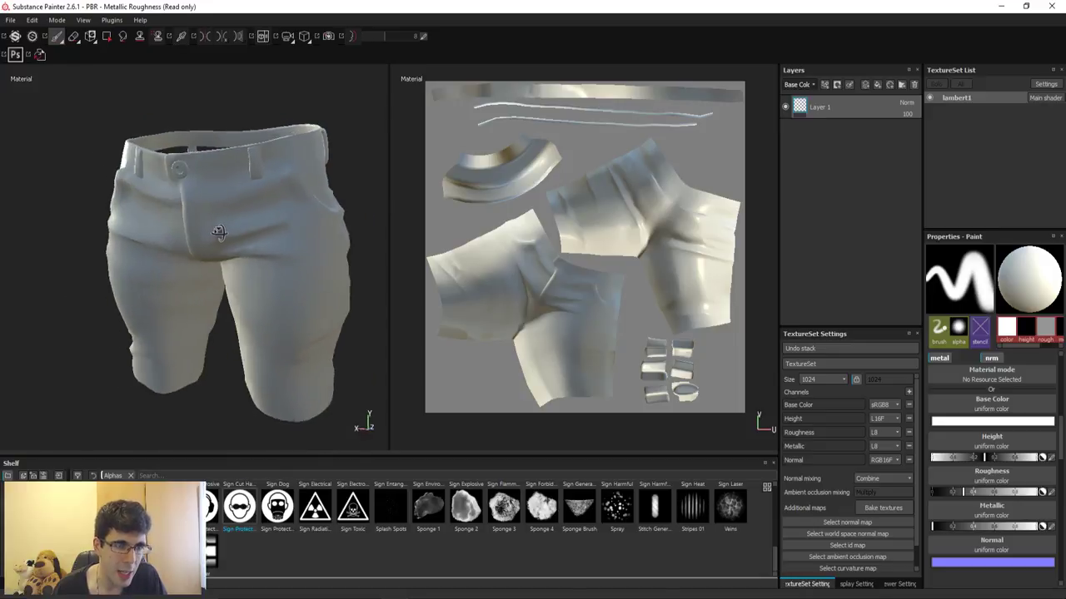
{"action": "left_click", "coordinate": [106, 36]}
{"action": "scroll", "coordinate": [238, 322], "scroll_direction": "up", "scroll_amount": 5}
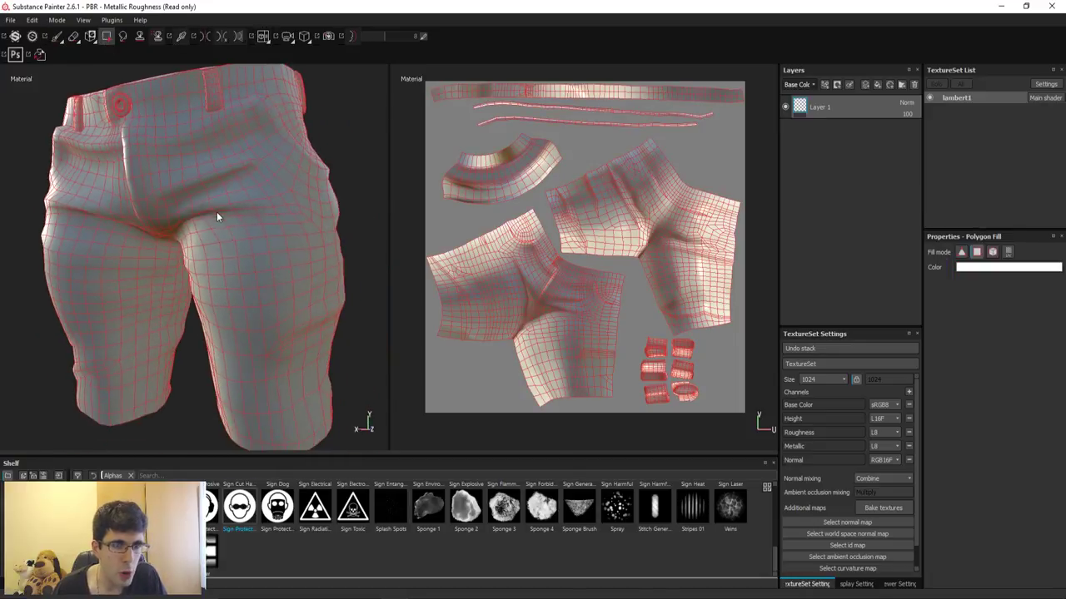
{"action": "scroll", "coordinate": [217, 217], "scroll_direction": "up", "scroll_amount": 3}
{"action": "mouse_move", "coordinate": [298, 355]}
{"action": "left_mouse_down", "text": "alt"}
{"action": "mouse_move", "coordinate": [308, 309]}
{"action": "mouse_move", "coordinate": [266, 210]}
{"action": "mouse_move", "coordinate": [212, 250]}
{"action": "mouse_move", "coordinate": [214, 202]}
{"action": "mouse_move", "coordinate": [275, 285]}
{"action": "mouse_move", "coordinate": [297, 272]}
{"action": "left_mouse_up", "text": "alt"}
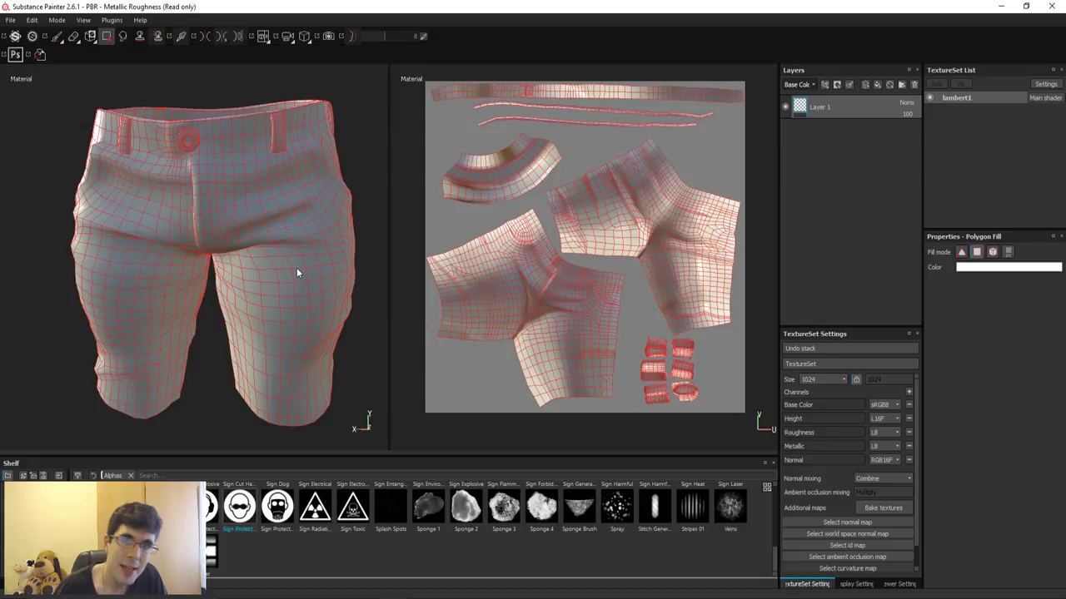
{"action": "left_click", "coordinate": [57, 38]}
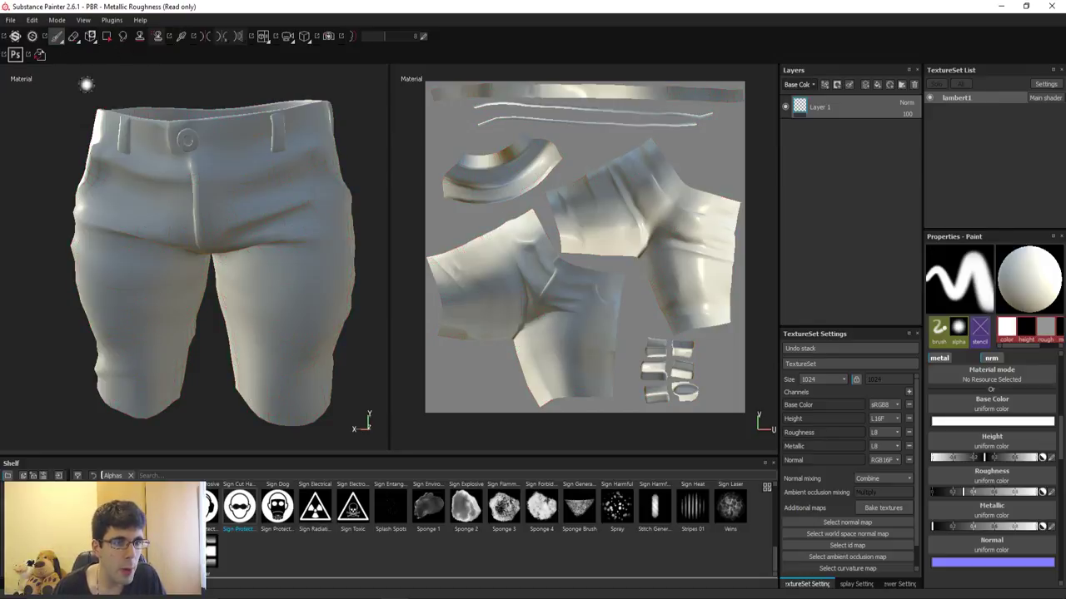
{"action": "mouse_move", "coordinate": [86, 89]}
{"action": "left_mouse_down", "text": "alt"}
{"action": "mouse_move", "coordinate": [199, 208]}
{"action": "mouse_move", "coordinate": [181, 173]}
{"action": "left_mouse_up", "text": "alt"}
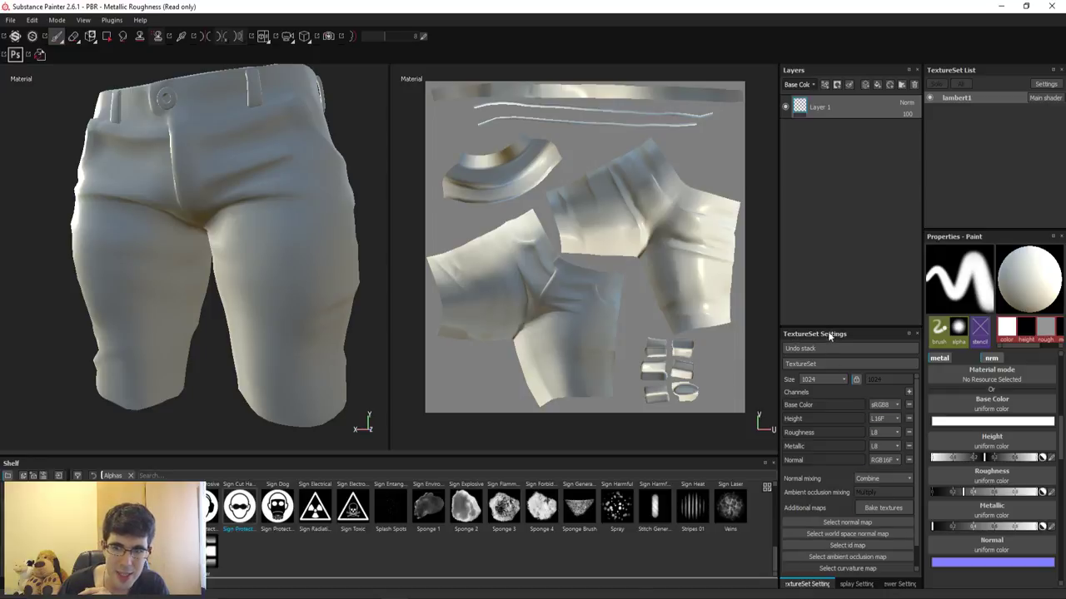
Step: Open the Baking dialog from the TextureSet Settings panel
{"action": "left_click", "coordinate": [884, 508]}
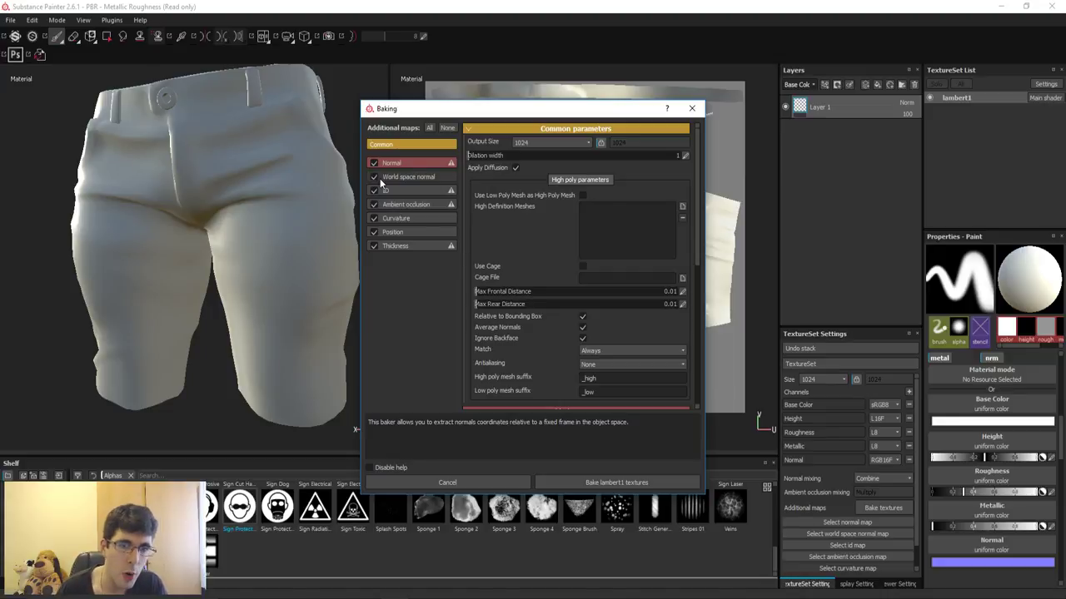
Step: Untick World space normal, ID, Curvature, Position and Thickness, keeping 1024 output size
{"action": "left_click", "coordinate": [374, 177]}
{"action": "left_click", "coordinate": [374, 178]}
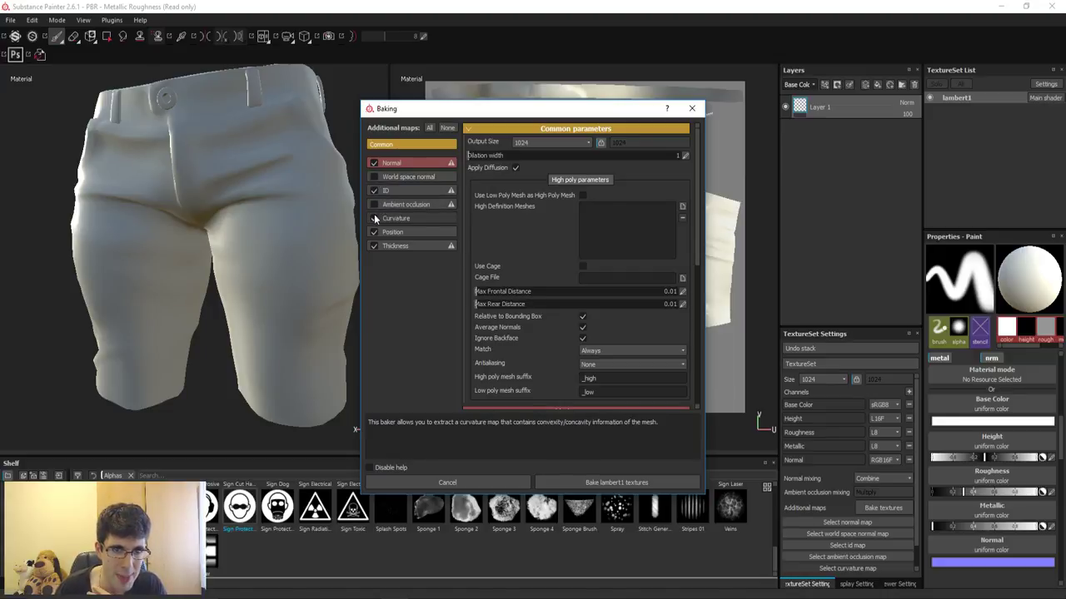
{"action": "left_click", "coordinate": [374, 218]}
{"action": "left_click", "coordinate": [373, 232]}
{"action": "left_click", "coordinate": [374, 245]}
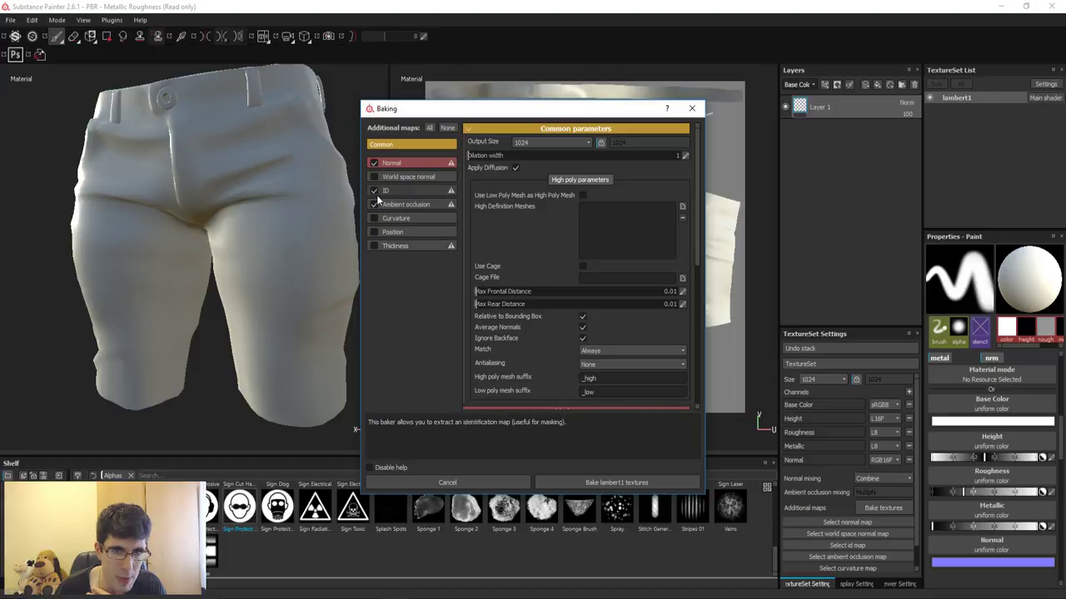
{"action": "left_click", "coordinate": [374, 190]}
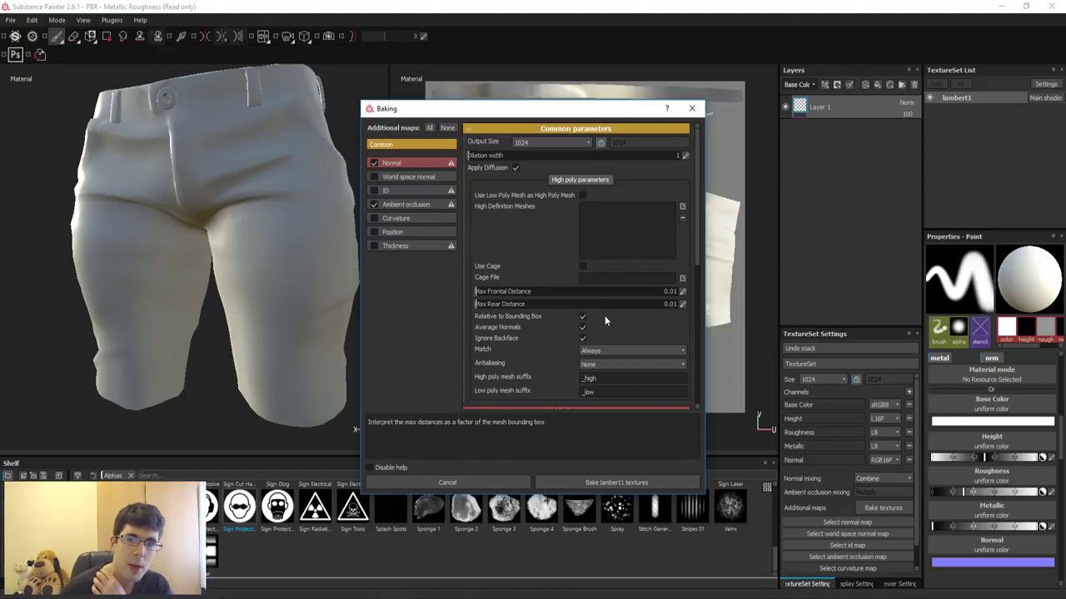
{"action": "left_click", "coordinate": [533, 142]}
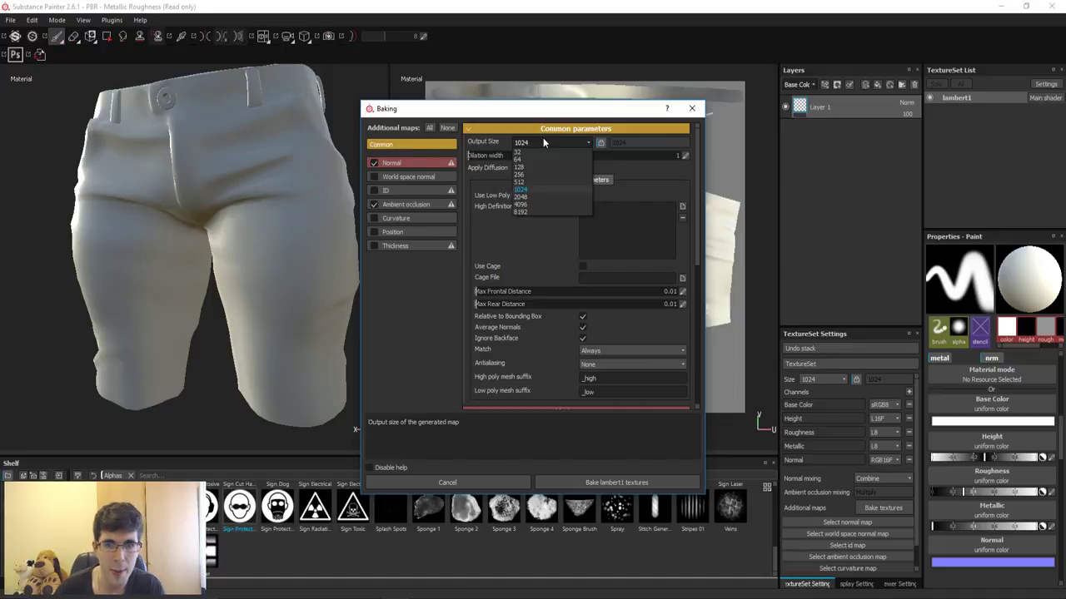
{"action": "left_click", "coordinate": [533, 190]}
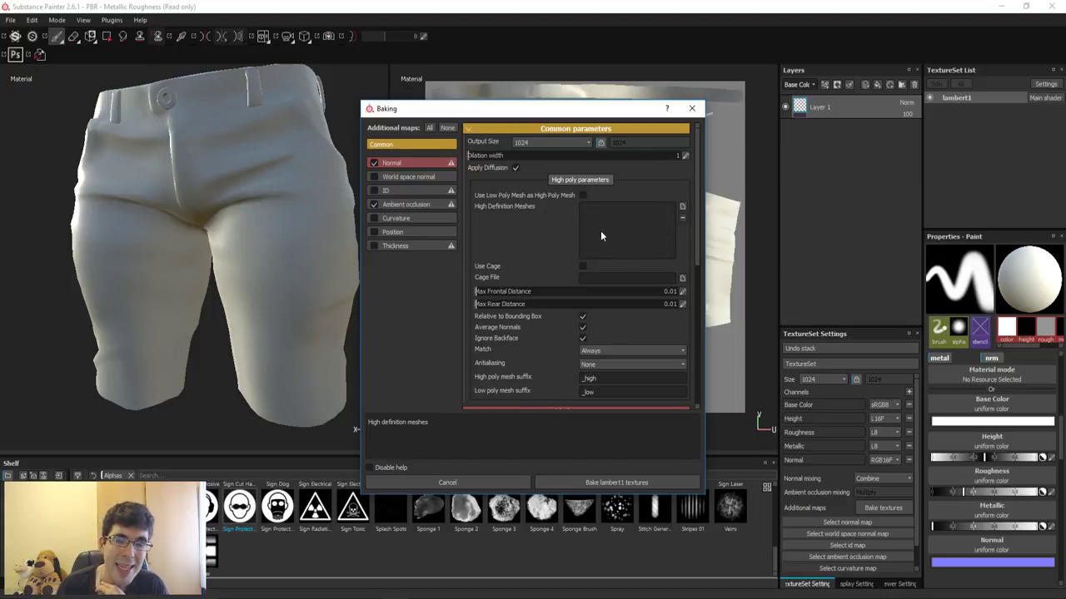
Step: Load pantalongrande_high and pantalonpequeños_high from the Desktop as high-definition meshes
{"action": "left_click", "coordinate": [681, 207]}
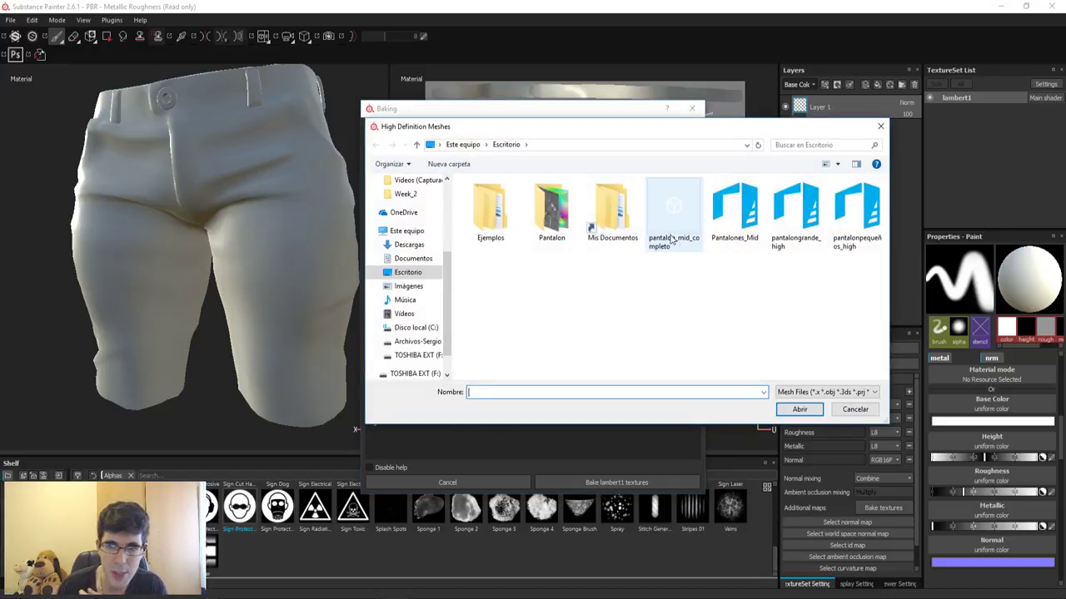
{"action": "left_click", "coordinate": [806, 208]}
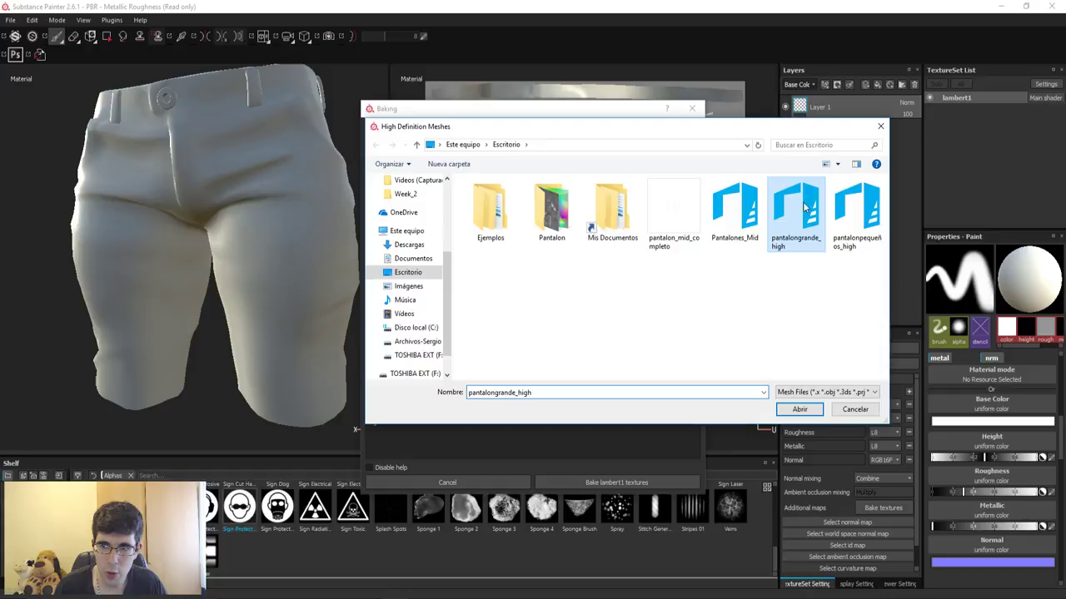
{"action": "left_click", "coordinate": [852, 212], "text": "ctrl"}
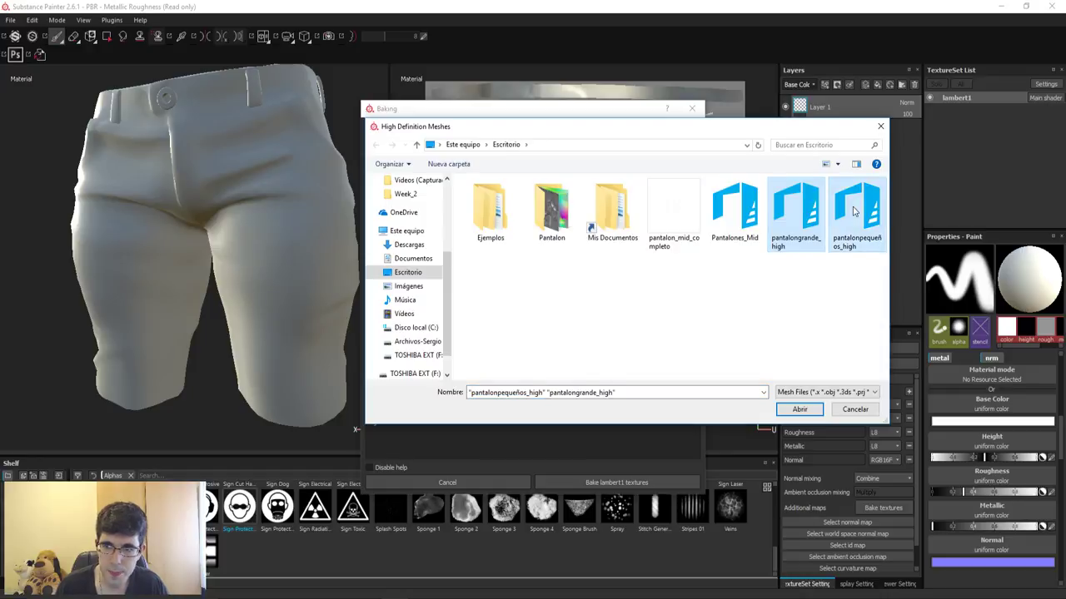
{"action": "left_click", "coordinate": [799, 410]}
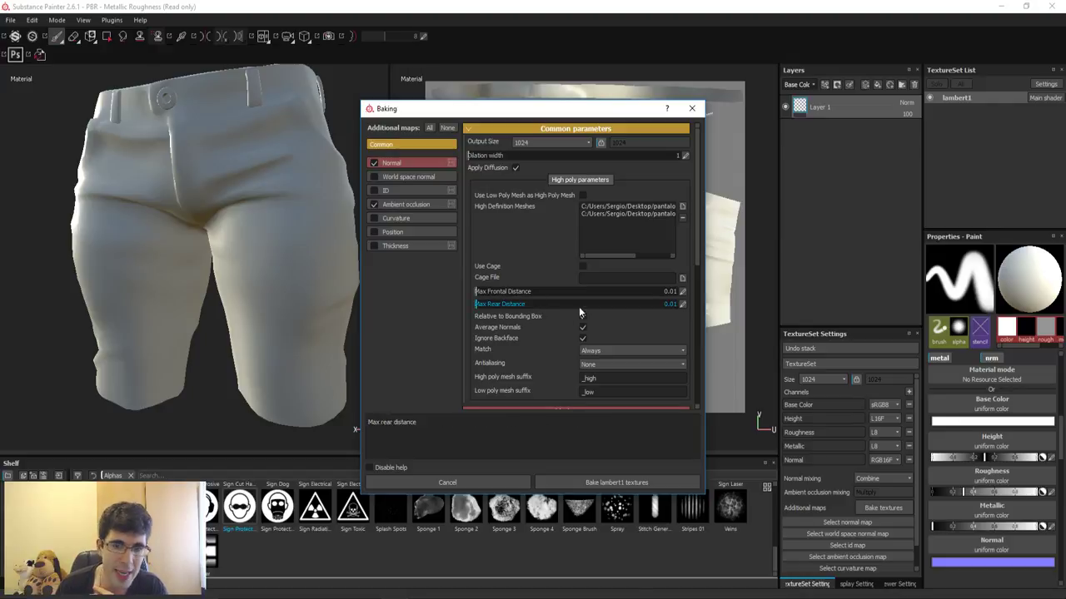
Step: Set bake antialiasing to Subsampling 4x4 and keep mesh Match on Always
{"action": "left_click", "coordinate": [610, 369]}
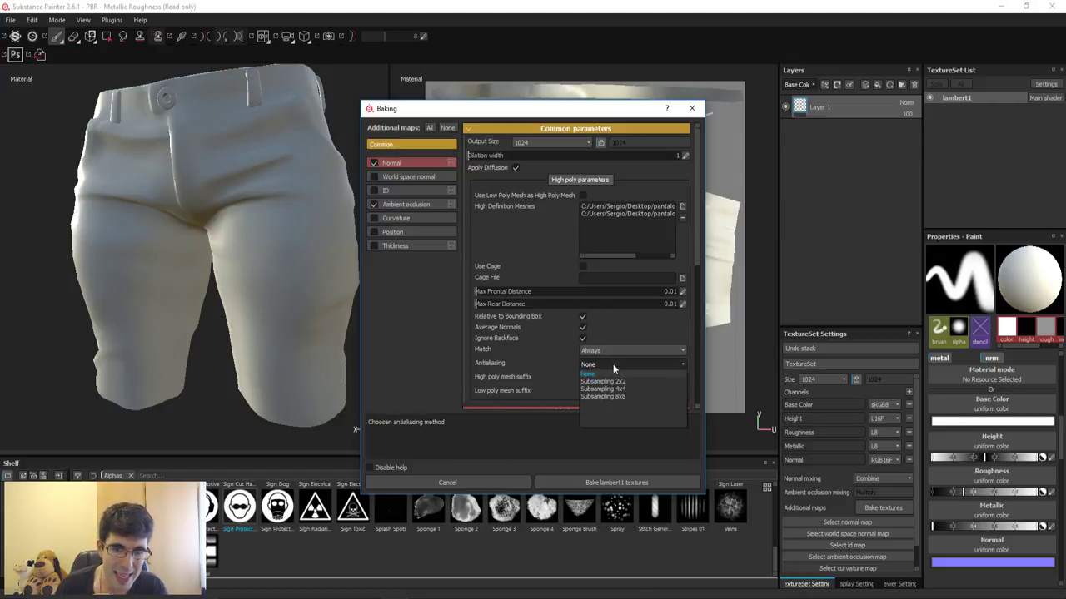
{"action": "left_click", "coordinate": [628, 390]}
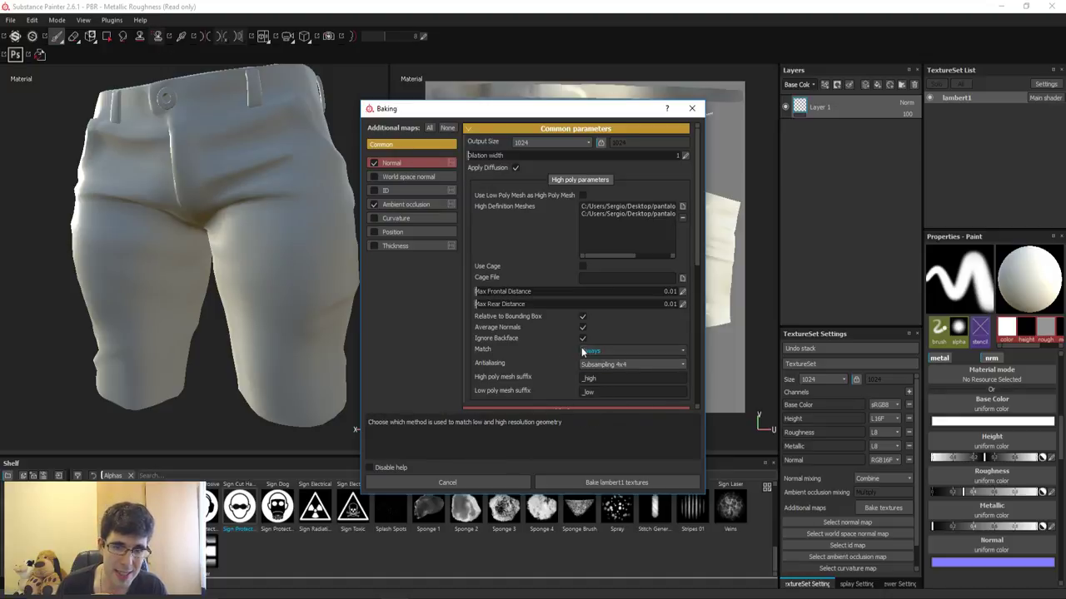
{"action": "left_click", "coordinate": [631, 353]}
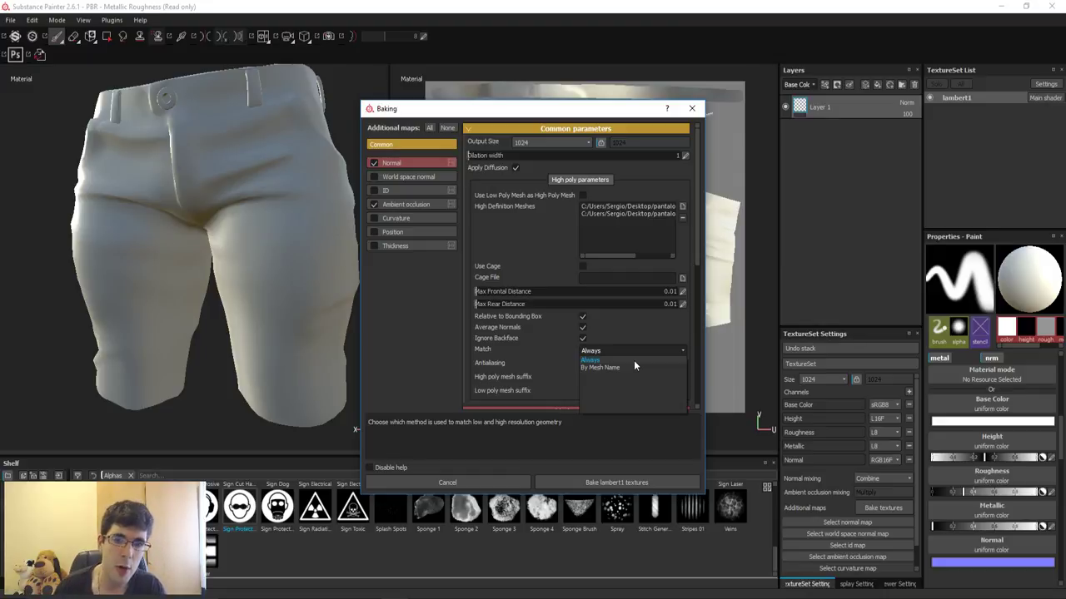
{"action": "left_click", "coordinate": [633, 360]}
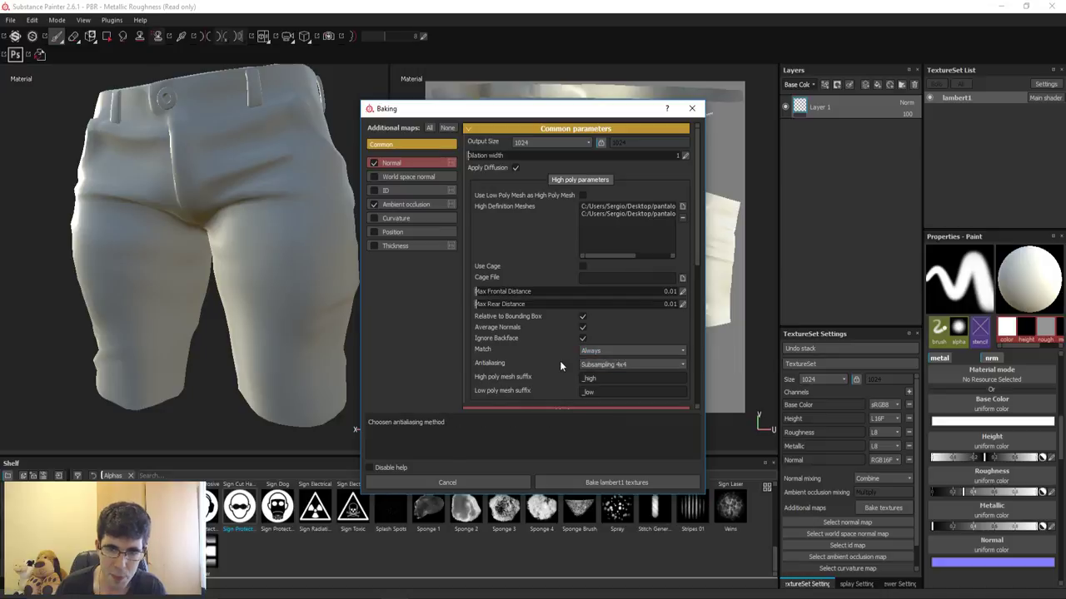
Step: Review the Ambient occlusion and Normal baker parameters
{"action": "scroll", "coordinate": [542, 331], "scroll_direction": "down", "scroll_amount": 3}
{"action": "scroll", "coordinate": [543, 330], "scroll_direction": "up", "scroll_amount": 3}
{"action": "left_click", "coordinate": [397, 207]}
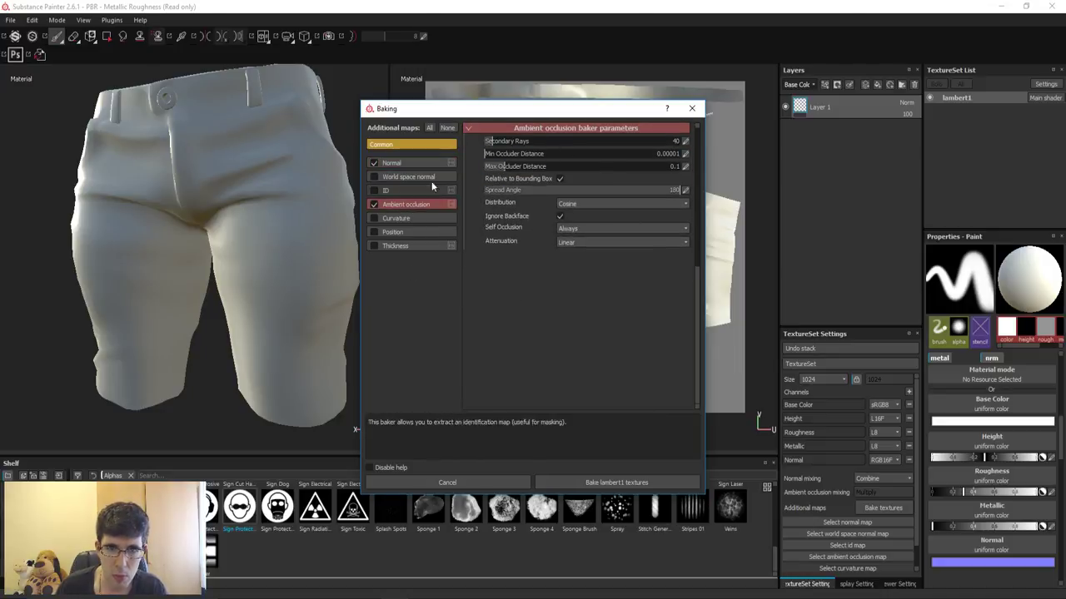
{"action": "left_click", "coordinate": [404, 162]}
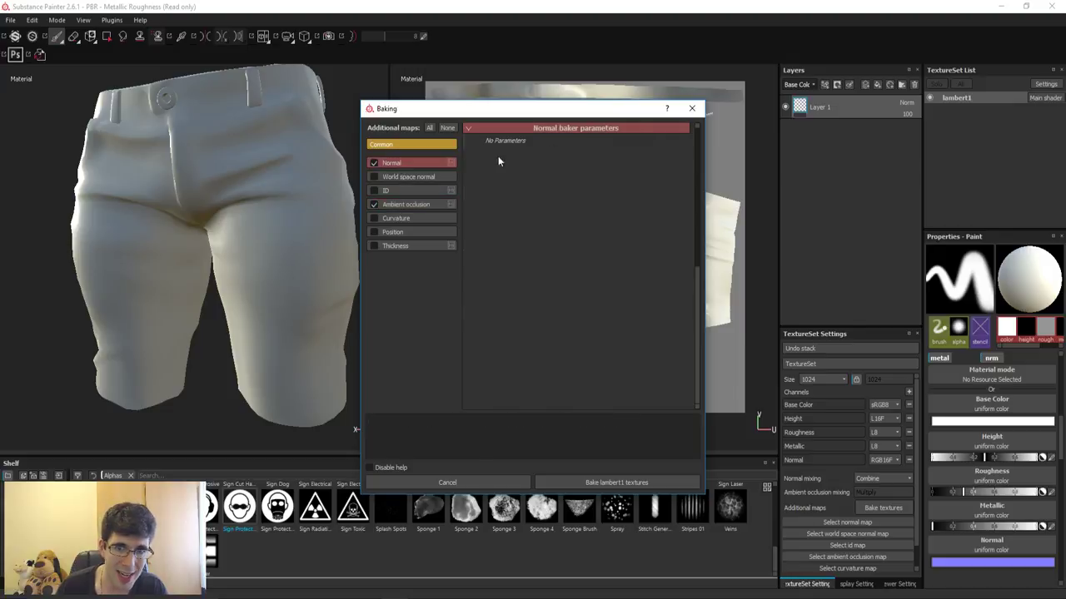
{"action": "scroll", "coordinate": [499, 166], "scroll_direction": "up", "scroll_amount": 5}
{"action": "scroll", "coordinate": [510, 190], "scroll_direction": "up", "scroll_amount": 1}
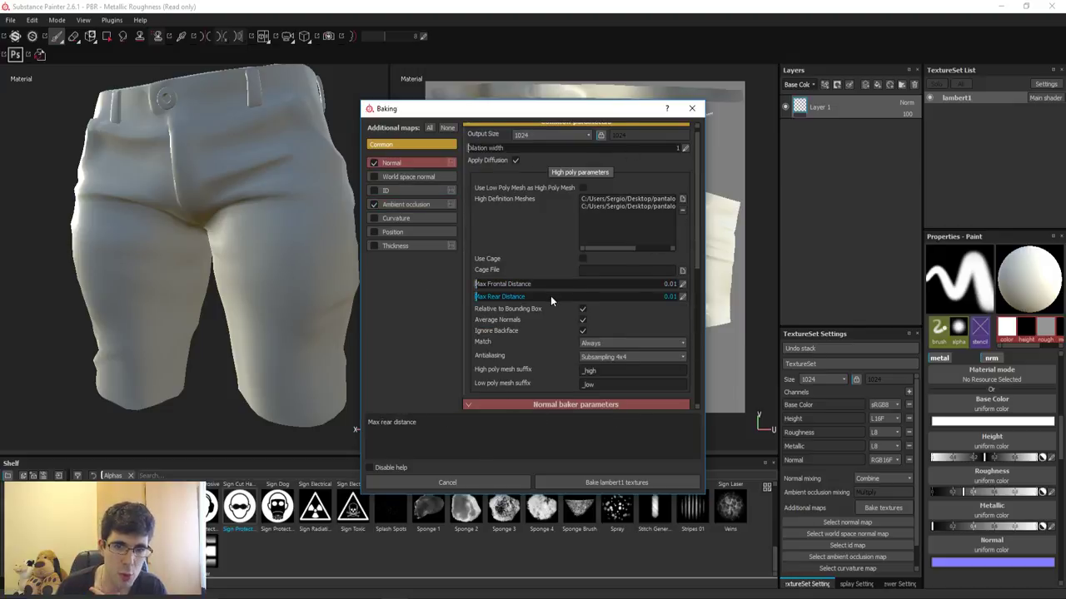
{"action": "scroll", "coordinate": [550, 295], "scroll_direction": "up", "scroll_amount": 1}
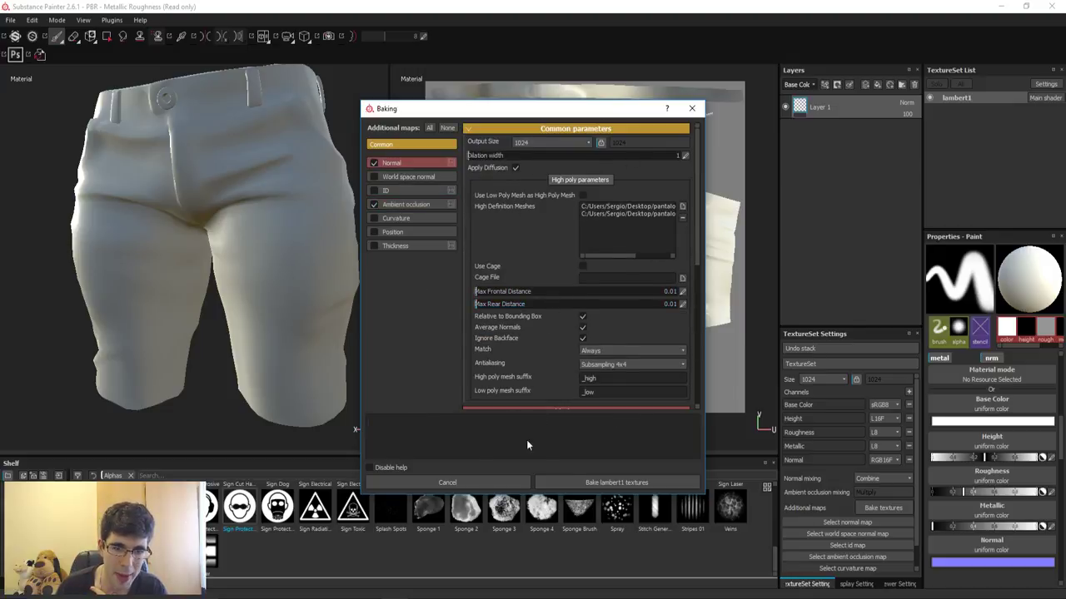
Step: Bake the lambert1 normal and ambient occlusion textures from the high-poly pants
{"action": "left_click", "coordinate": [631, 482]}
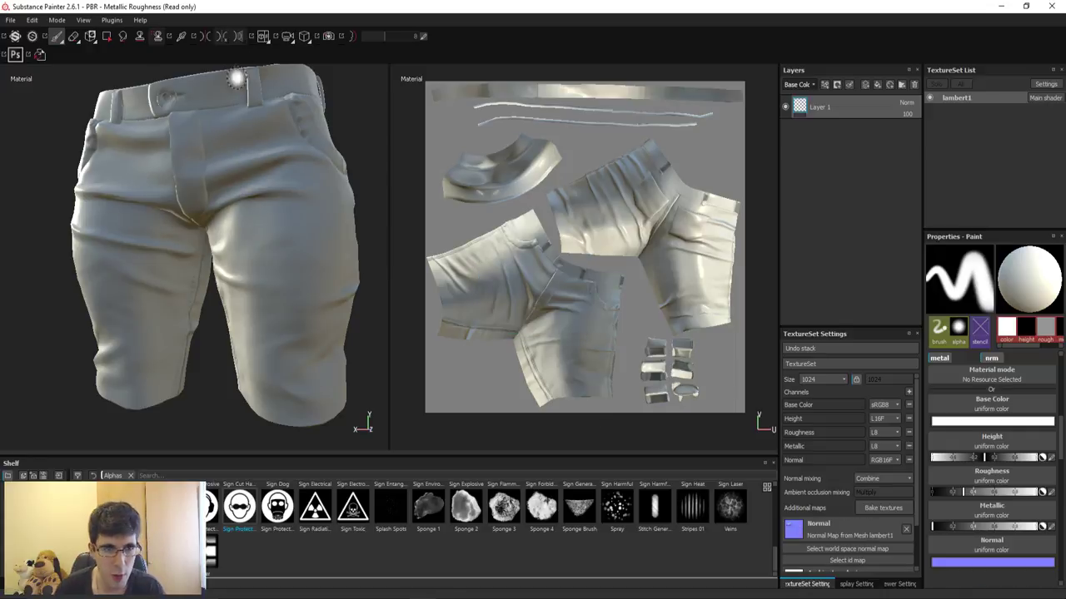
Step: Orbit, zoom and rotate the light to inspect baked wrinkles around the waistband, button and fly
{"action": "scroll", "coordinate": [208, 179], "scroll_direction": "up", "scroll_amount": 3}
{"action": "scroll", "coordinate": [220, 203], "scroll_direction": "up", "scroll_amount": 2}
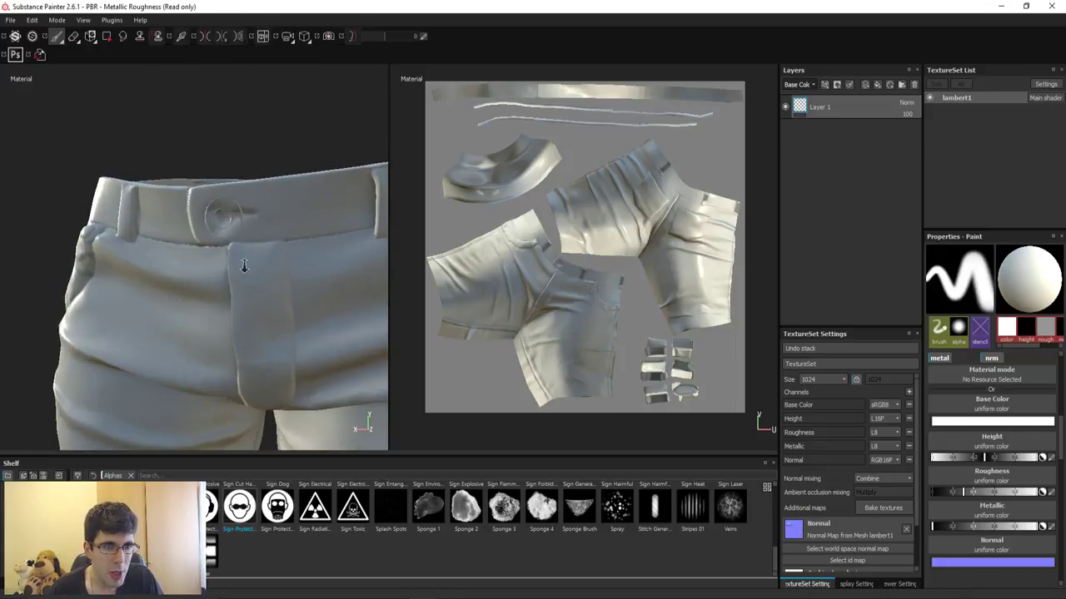
{"action": "mouse_move", "coordinate": [221, 202]}
{"action": "left_mouse_down", "text": "alt"}
{"action": "mouse_move", "coordinate": [239, 214]}
{"action": "mouse_move", "coordinate": [208, 298]}
{"action": "left_mouse_up", "text": "alt"}
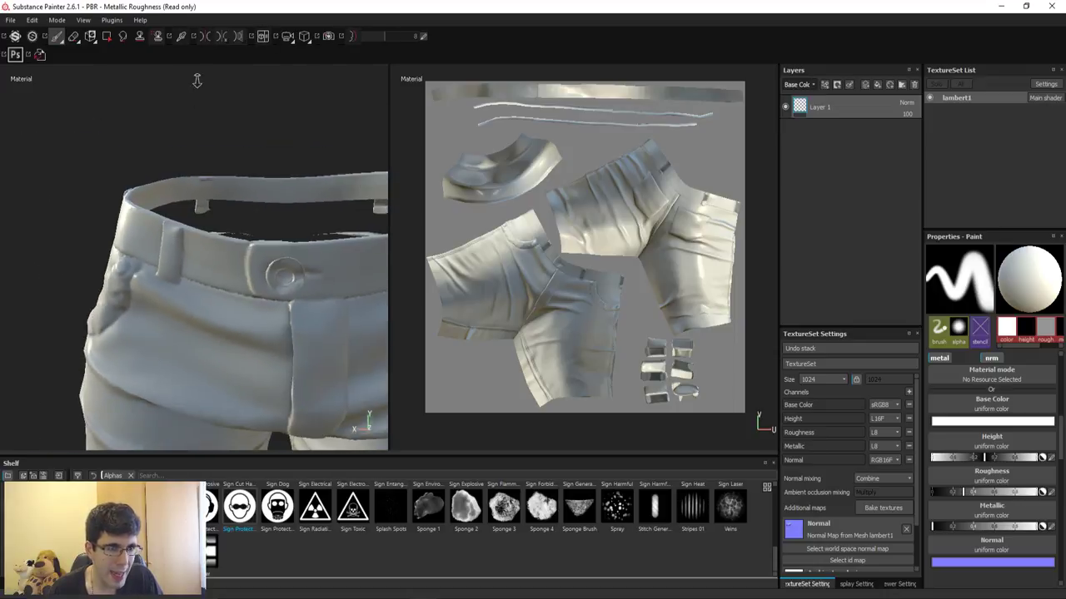
{"action": "middle_click_drag", "start_coordinate": [208, 297], "coordinate": [182, 110], "text": "alt"}
{"action": "scroll", "coordinate": [181, 110], "scroll_direction": "down", "scroll_amount": 3}
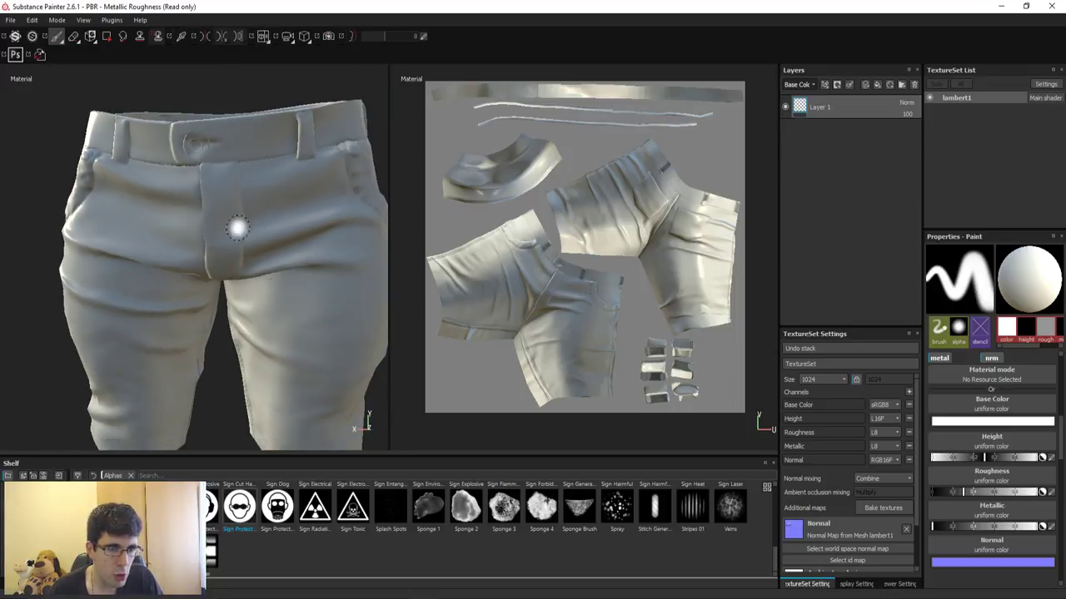
{"action": "mouse_move", "coordinate": [238, 228]}
{"action": "left_mouse_down", "text": "alt"}
{"action": "mouse_move", "coordinate": [219, 290]}
{"action": "mouse_move", "coordinate": [222, 255]}
{"action": "mouse_move", "coordinate": [308, 330]}
{"action": "mouse_move", "coordinate": [317, 324]}
{"action": "left_mouse_up", "text": "alt"}
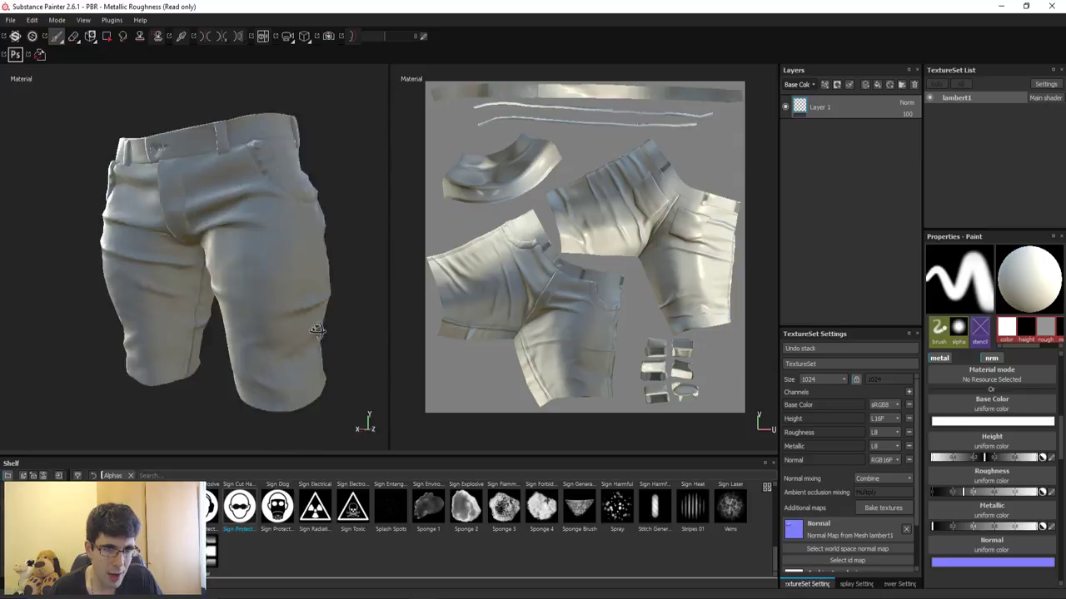
{"action": "mouse_move", "coordinate": [316, 324]}
{"action": "right_mouse_down", "text": "shift"}
{"action": "mouse_move", "coordinate": [316, 340]}
{"action": "mouse_move", "coordinate": [334, 347]}
{"action": "mouse_move", "coordinate": [226, 184]}
{"action": "right_mouse_up", "text": "shift"}
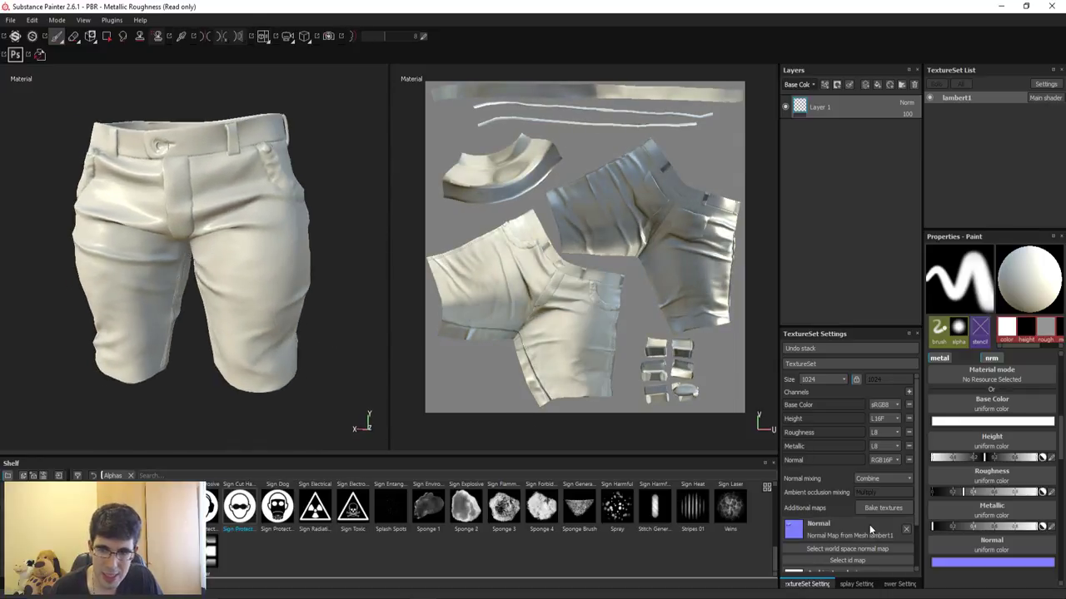
{"action": "left_click_drag", "start_coordinate": [247, 288], "coordinate": [238, 274], "text": "alt"}
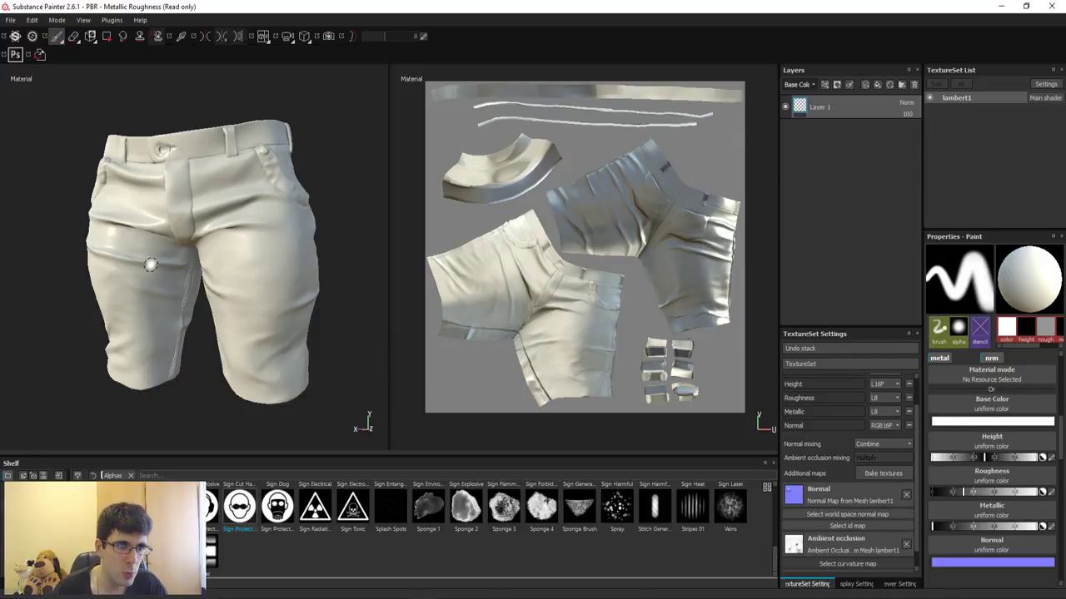
{"action": "left_click_drag", "start_coordinate": [151, 265], "coordinate": [223, 274], "text": "alt"}
{"action": "right_click_drag", "start_coordinate": [223, 275], "coordinate": [223, 445], "text": "alt"}
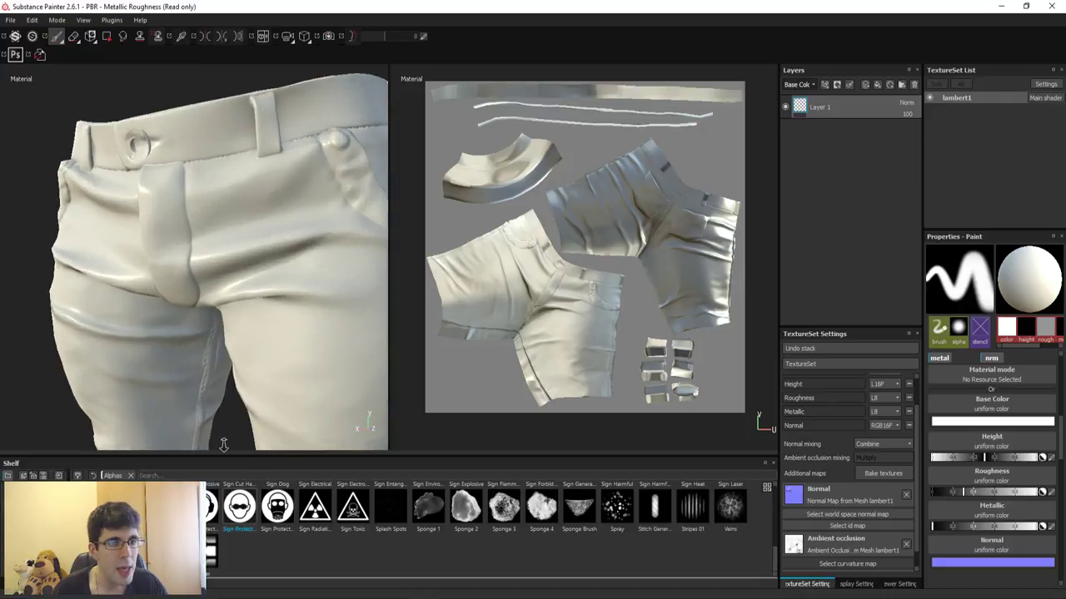
{"action": "mouse_move", "coordinate": [223, 445]}
{"action": "left_mouse_down", "text": "alt"}
{"action": "mouse_move", "coordinate": [283, 357]}
{"action": "mouse_move", "coordinate": [278, 399]}
{"action": "mouse_move", "coordinate": [246, 333]}
{"action": "mouse_move", "coordinate": [133, 313]}
{"action": "mouse_move", "coordinate": [214, 250]}
{"action": "left_mouse_up", "text": "alt"}
{"action": "right_click_drag", "start_coordinate": [214, 250], "coordinate": [254, 181], "text": "alt"}
{"action": "left_click_drag", "start_coordinate": [255, 180], "coordinate": [286, 341], "text": "alt"}
{"action": "mouse_move", "coordinate": [285, 340]}
{"action": "right_mouse_down", "text": "alt"}
{"action": "mouse_move", "coordinate": [253, 111]}
{"action": "mouse_move", "coordinate": [262, 155]}
{"action": "right_mouse_up", "text": "alt"}
{"action": "mouse_move", "coordinate": [261, 155]}
{"action": "left_mouse_down", "text": "alt"}
{"action": "mouse_move", "coordinate": [249, 297]}
{"action": "mouse_move", "coordinate": [250, 250]}
{"action": "left_mouse_up", "text": "alt"}
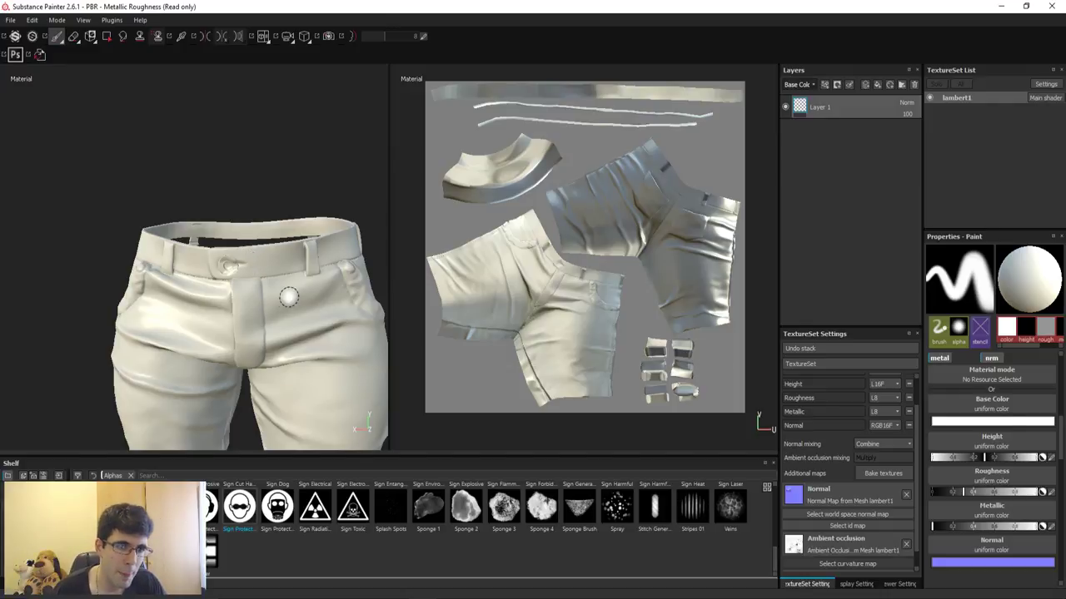
{"action": "mouse_move", "coordinate": [288, 298]}
{"action": "left_mouse_down", "text": "alt"}
{"action": "mouse_move", "coordinate": [227, 225]}
{"action": "mouse_move", "coordinate": [249, 250]}
{"action": "left_mouse_up", "text": "alt"}
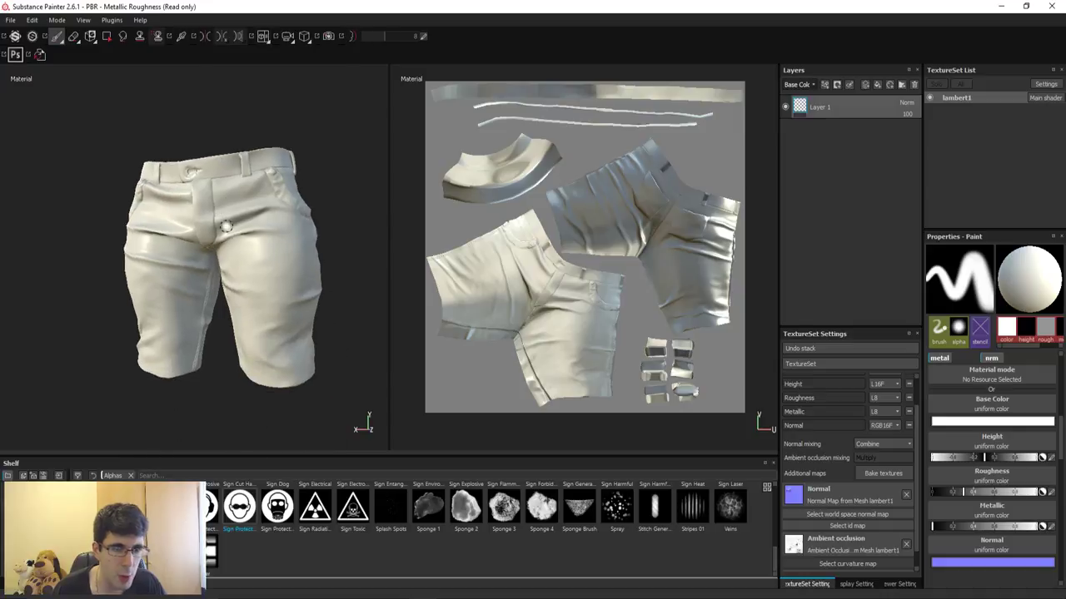
{"action": "scroll", "coordinate": [251, 260], "scroll_direction": "up", "scroll_amount": 5}
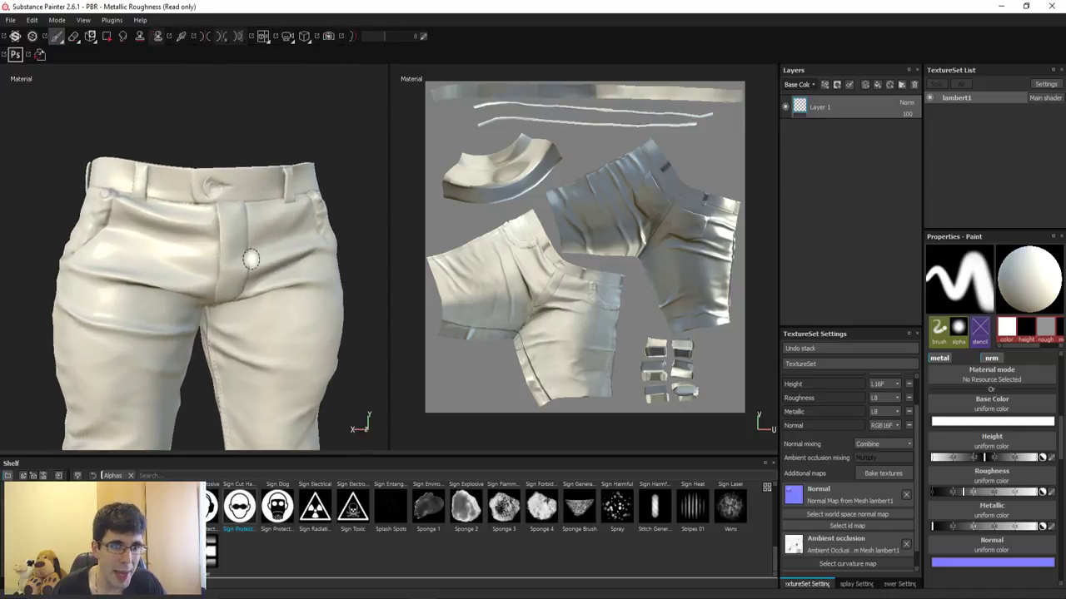
{"action": "scroll", "coordinate": [251, 259], "scroll_direction": "down", "scroll_amount": 2}
{"action": "left_click_drag", "start_coordinate": [251, 260], "coordinate": [197, 171], "text": "alt"}
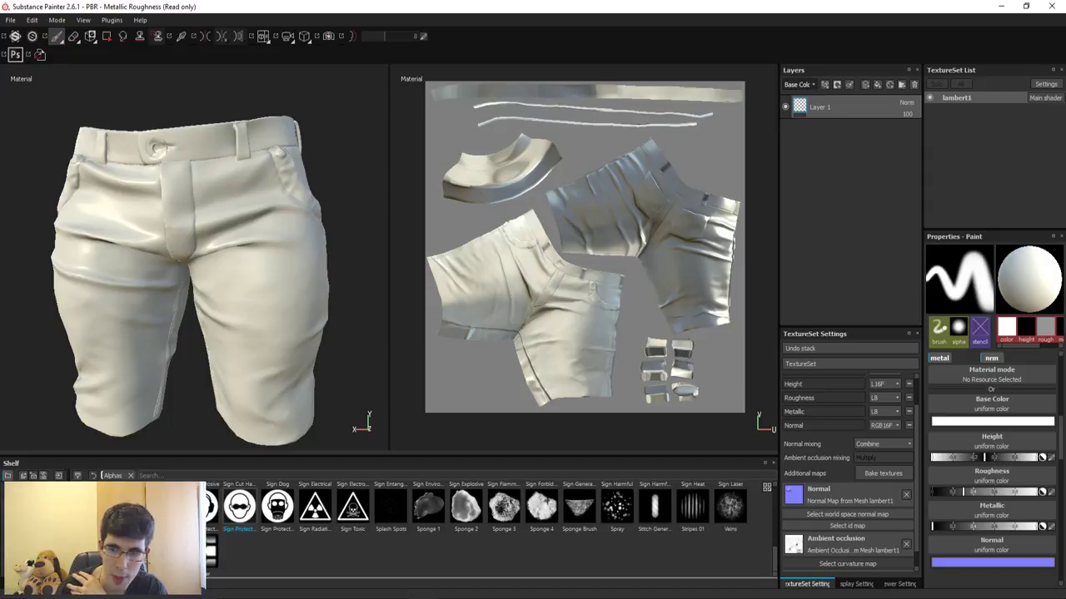
Step: Preview the baked lambert1 Normal map, then bring up the File menu
{"action": "left_click", "coordinate": [830, 492]}
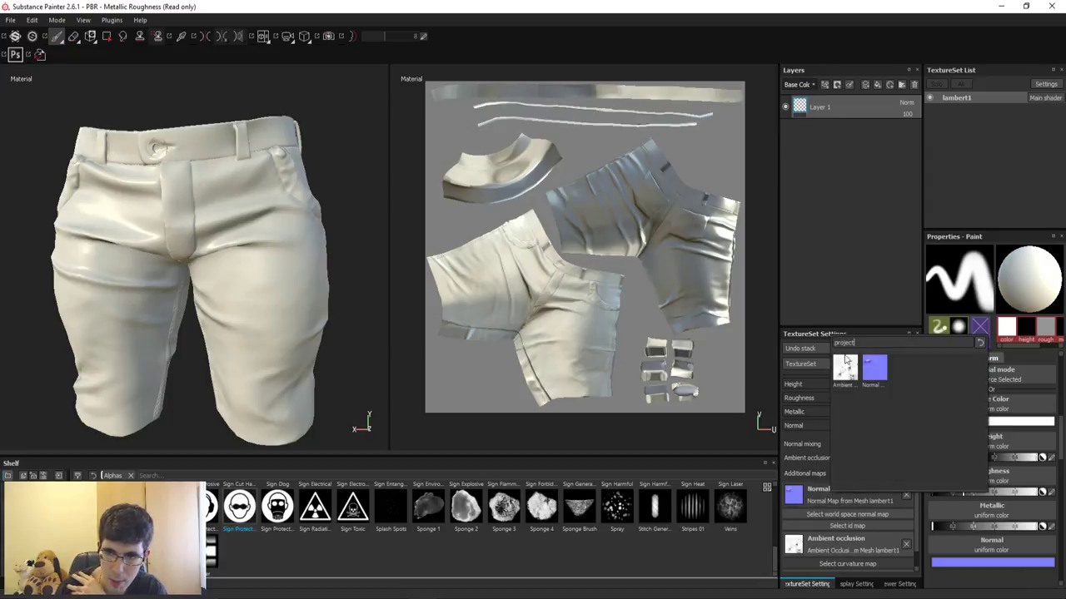
{"action": "mouse_move", "coordinate": [874, 367]}
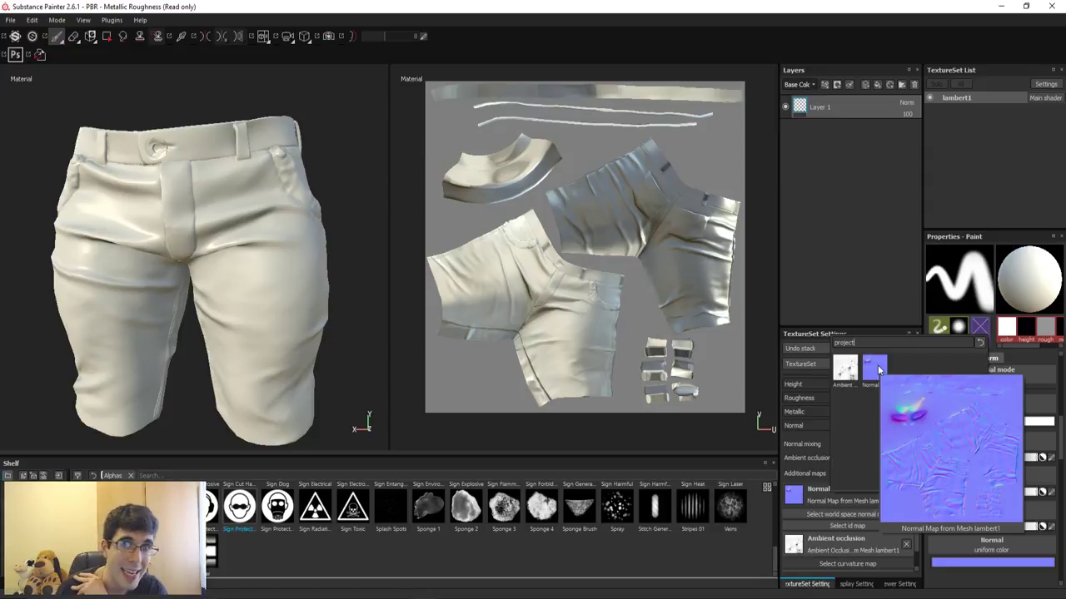
{"action": "left_click", "coordinate": [106, 5]}
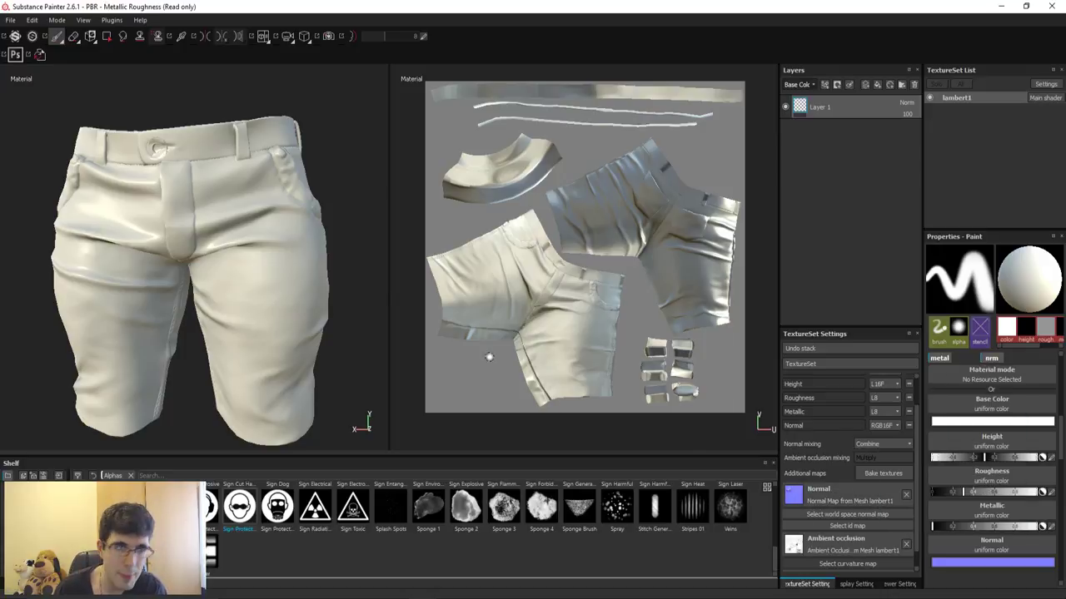
{"action": "left_click", "coordinate": [9, 19]}
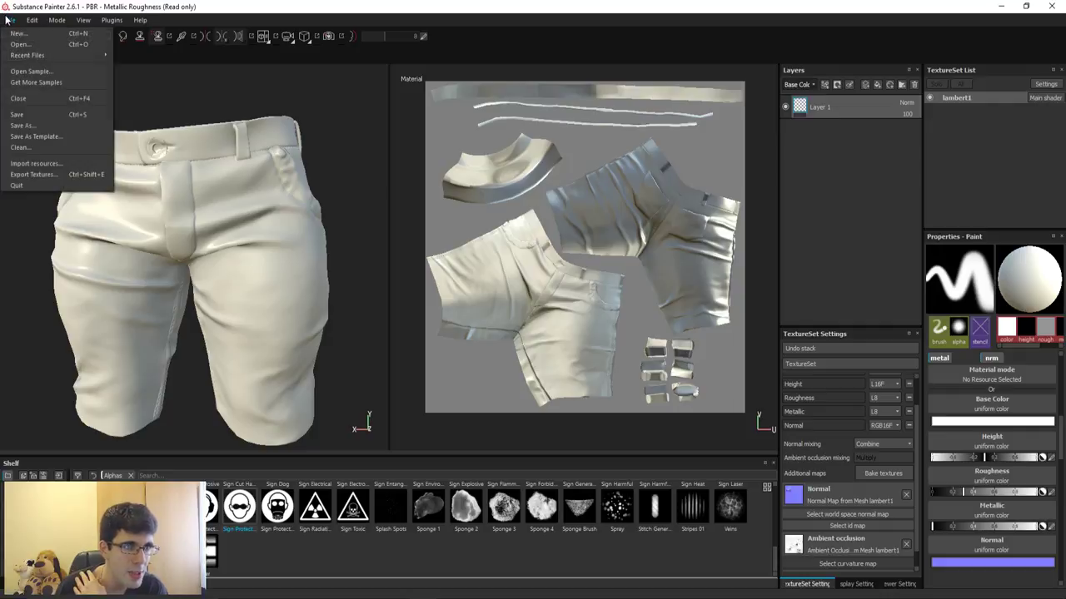
Step: Export lambert1 with the 'Additional maps' preset at 1024x1024 document size
{"action": "left_click", "coordinate": [45, 174]}
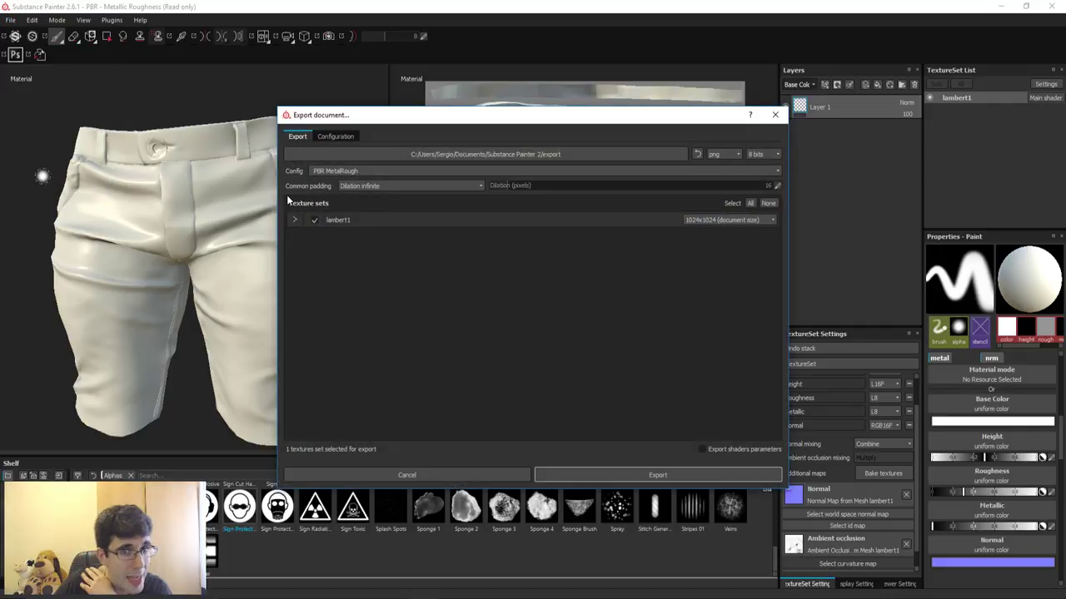
{"action": "left_click", "coordinate": [291, 222]}
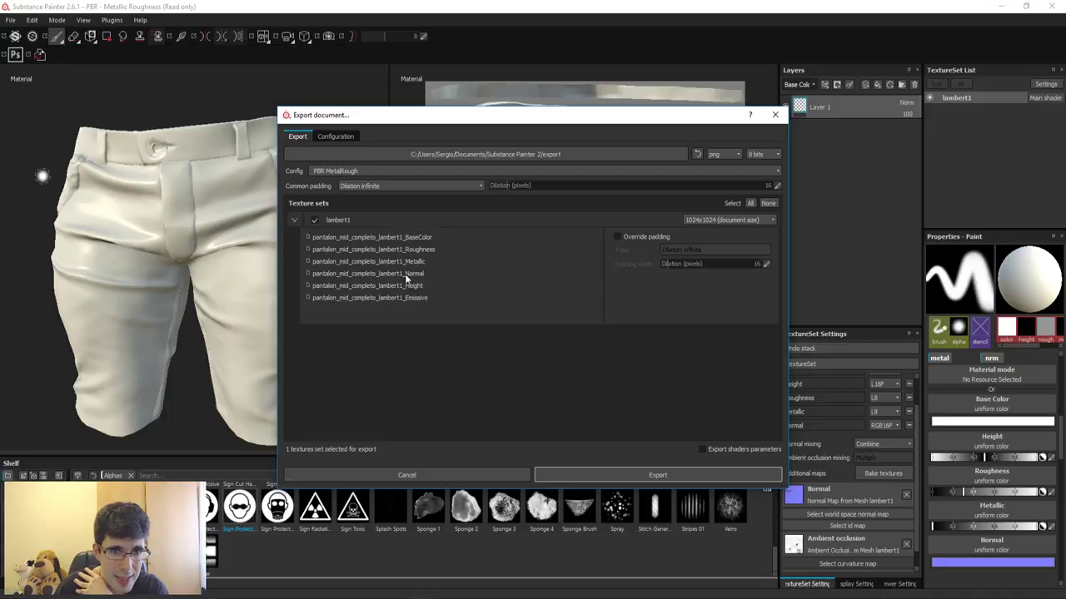
{"action": "left_click", "coordinate": [368, 170]}
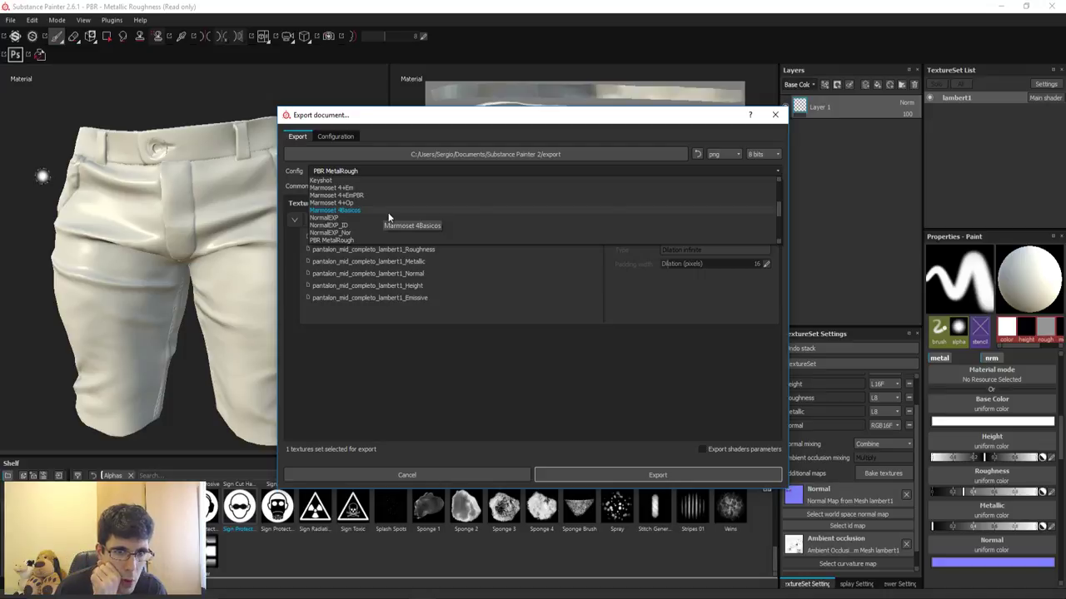
{"action": "left_click_drag", "start_coordinate": [776, 213], "coordinate": [779, 186]}
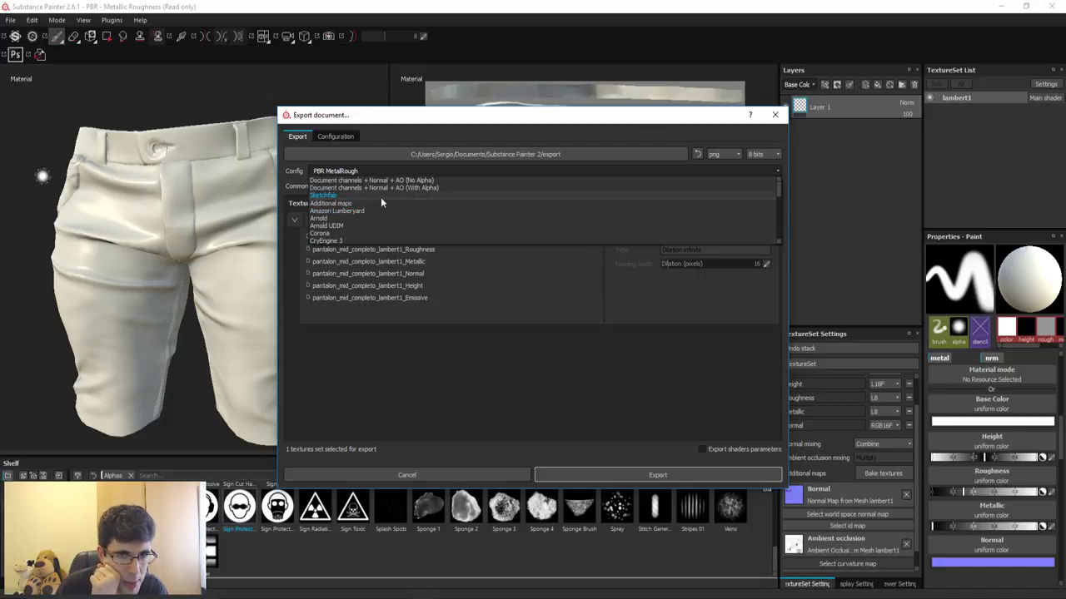
{"action": "left_click", "coordinate": [348, 204]}
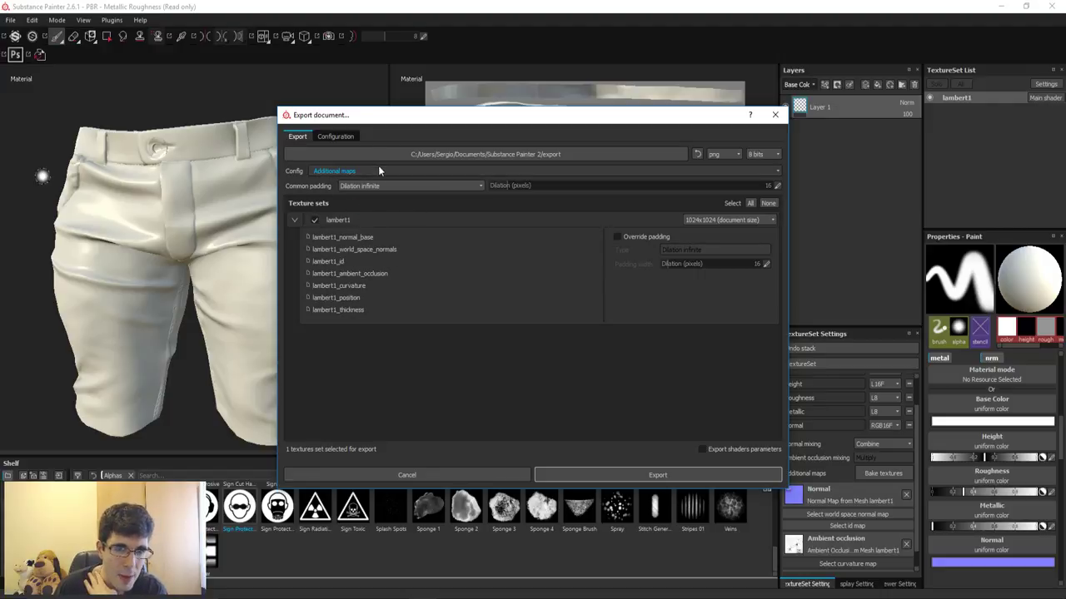
{"action": "left_click", "coordinate": [378, 166]}
{"action": "left_click", "coordinate": [343, 203]}
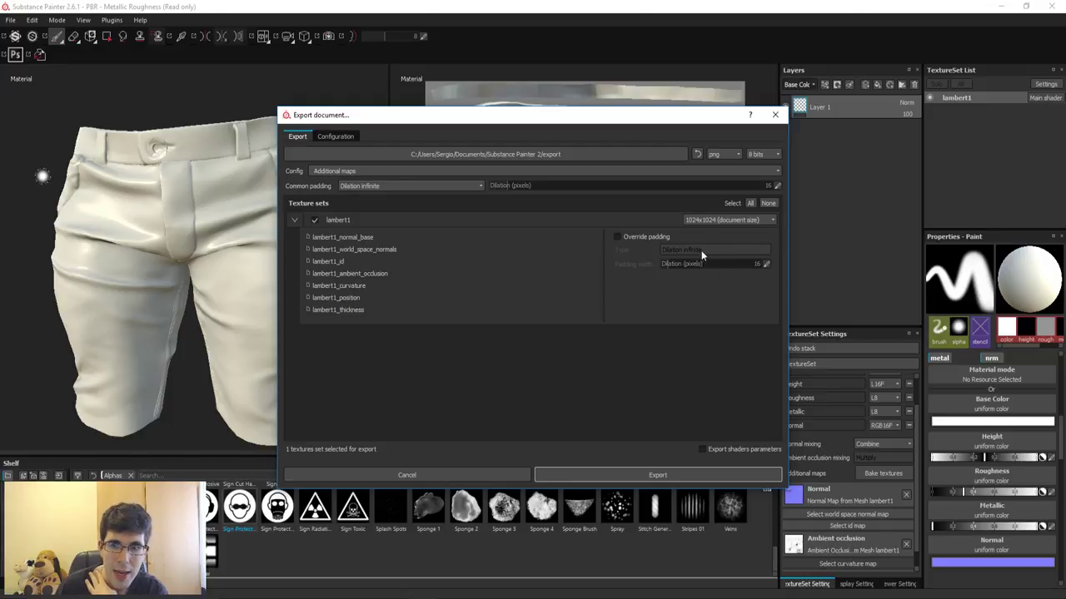
{"action": "left_click", "coordinate": [726, 219]}
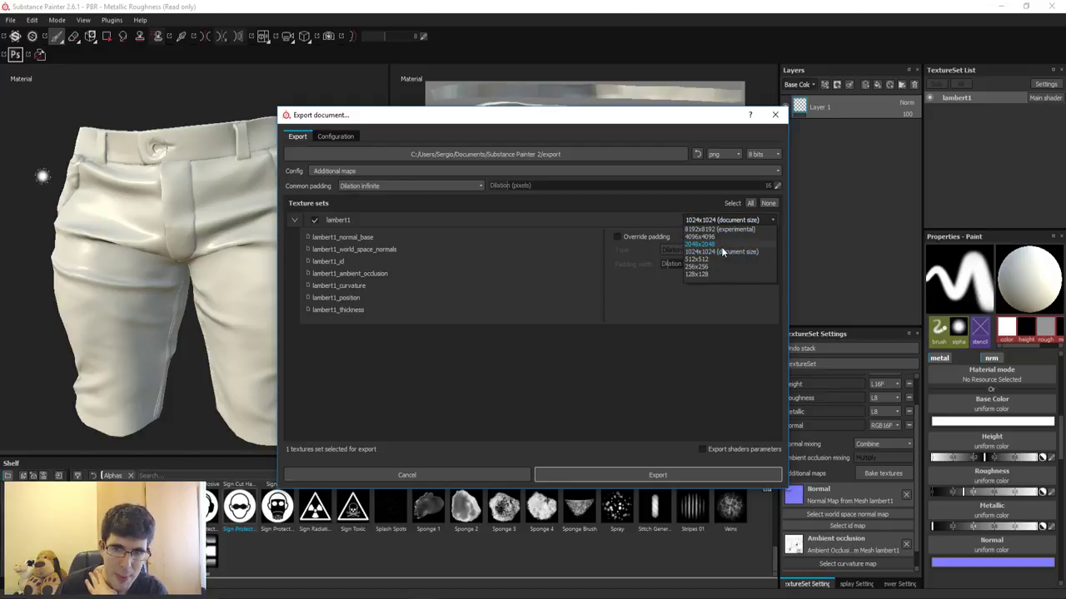
{"action": "left_click", "coordinate": [721, 250]}
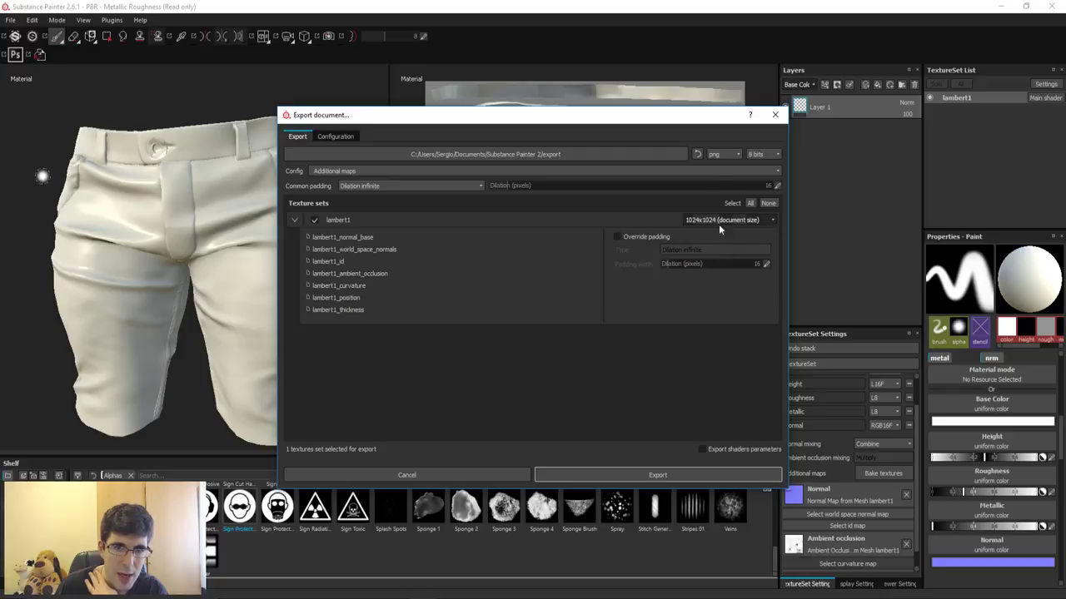
Step: Export the maps to the Desktop (Escritorio) folder and open the output folder
{"action": "left_click", "coordinate": [523, 154]}
{"action": "left_click", "coordinate": [325, 292]}
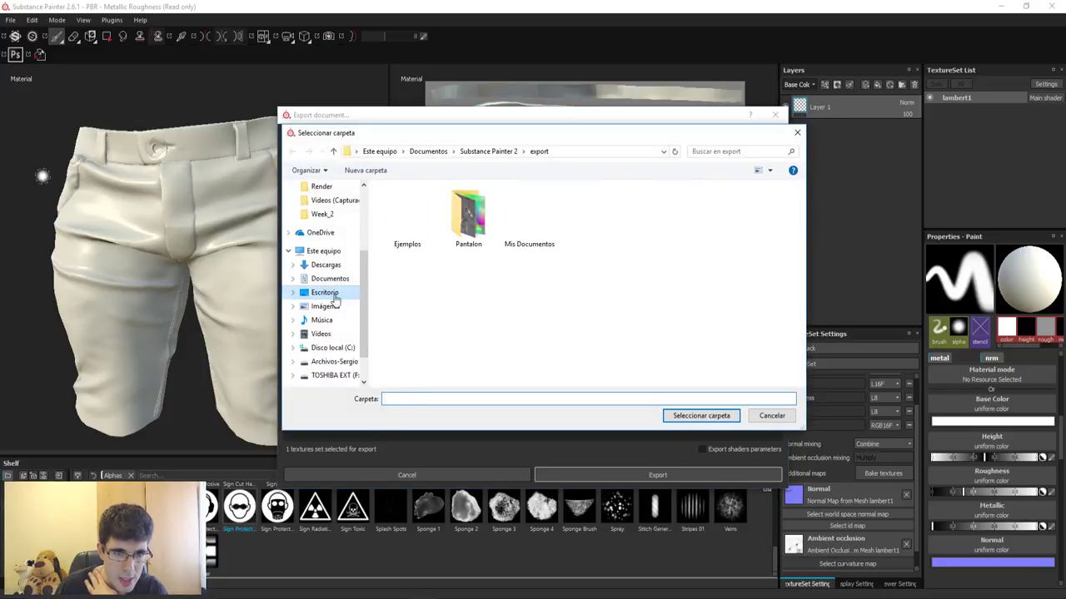
{"action": "left_click", "coordinate": [703, 416]}
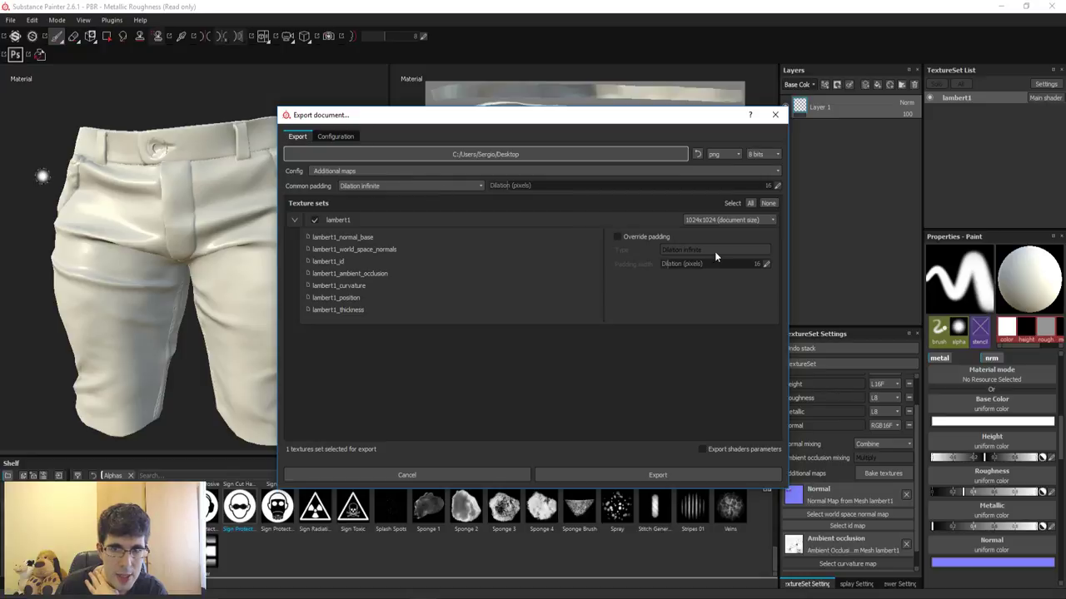
{"action": "left_click", "coordinate": [663, 476]}
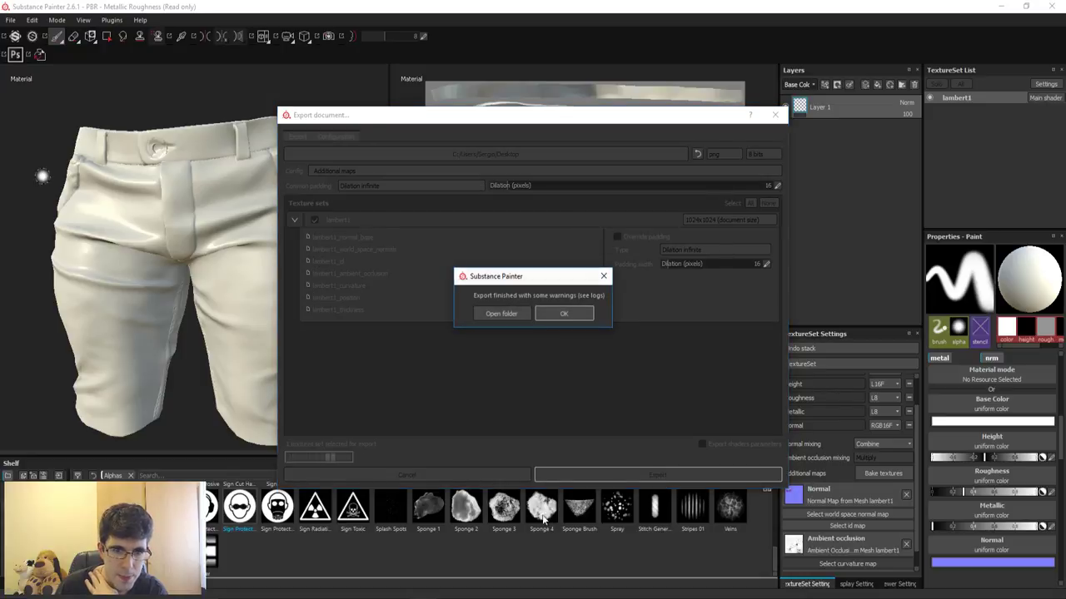
{"action": "left_click", "coordinate": [502, 313]}
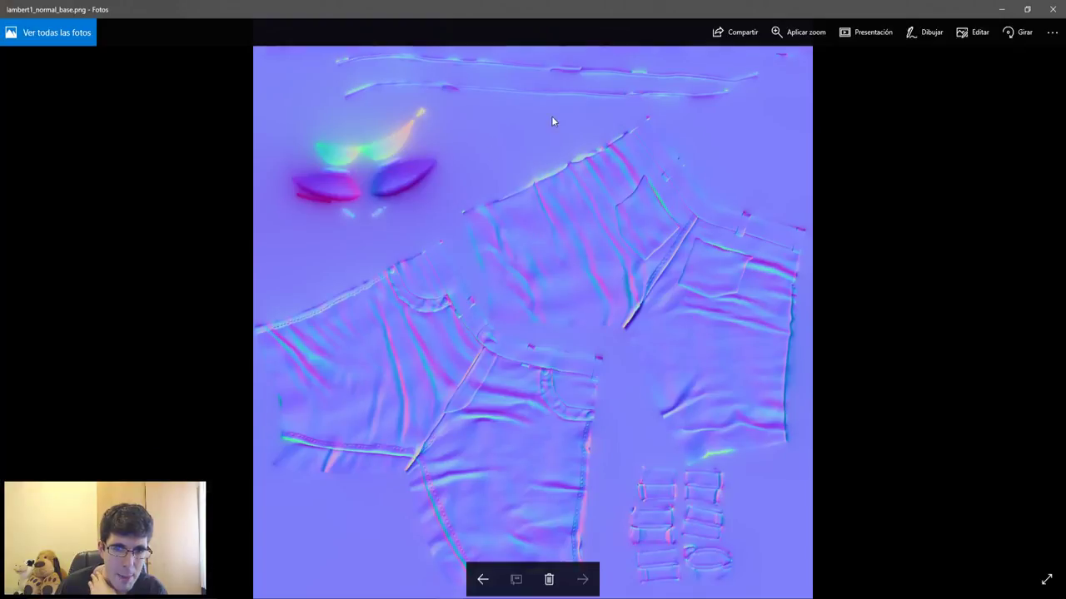
Step: View lambert1_ambient_occlusion.png zoomed in across the waistband, front and back pockets, then fit it to the window
{"action": "key", "text": "Left"}
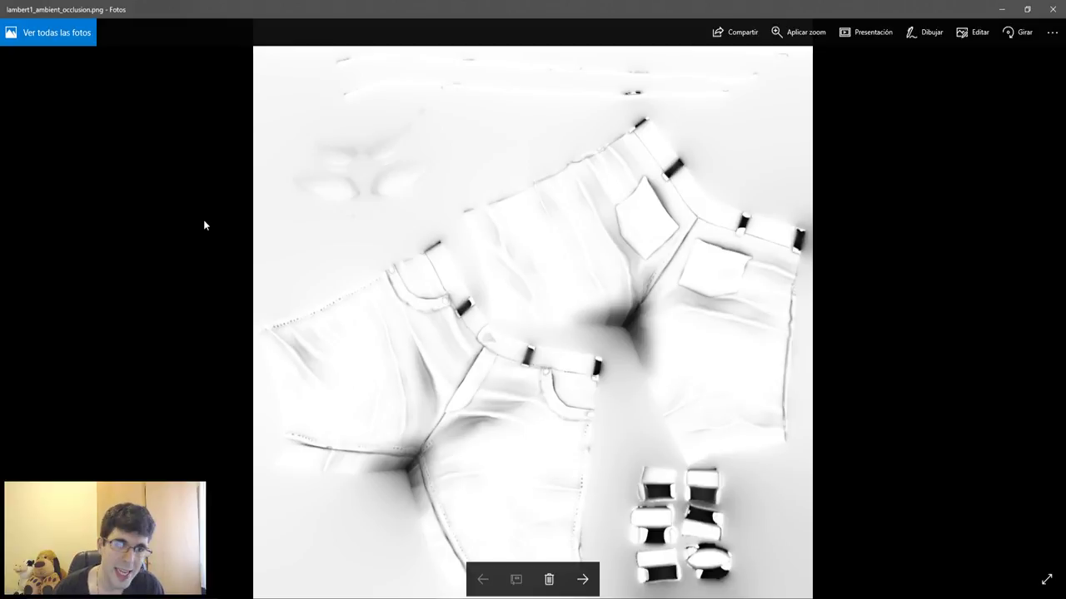
{"action": "double_click", "coordinate": [458, 384]}
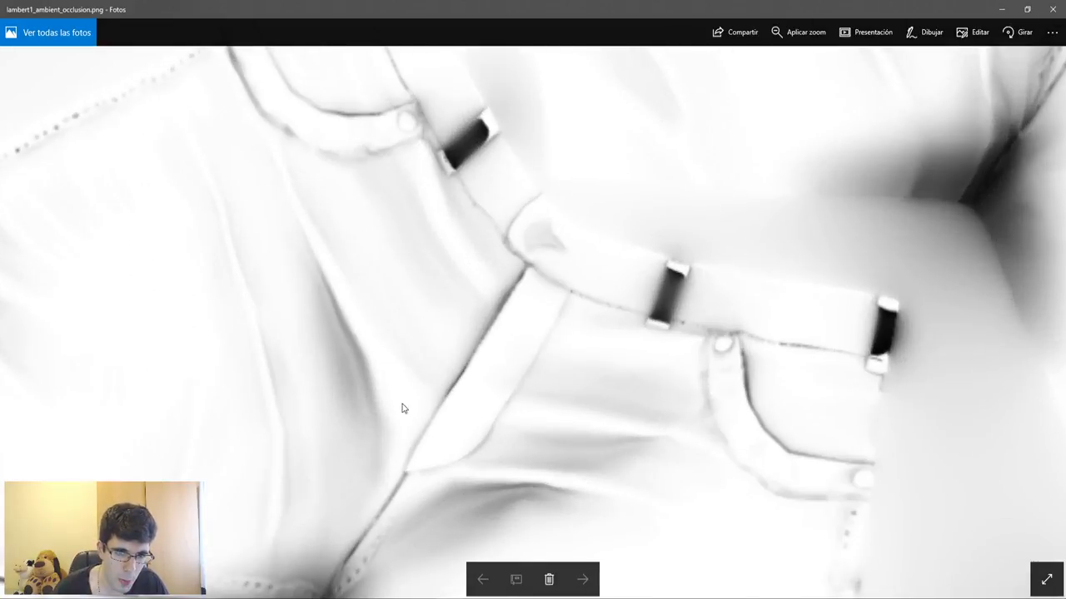
{"action": "left_click_drag", "start_coordinate": [401, 408], "coordinate": [399, 280]}
{"action": "mouse_move", "coordinate": [492, 458]}
{"action": "left_mouse_down"}
{"action": "mouse_move", "coordinate": [646, 274]}
{"action": "mouse_move", "coordinate": [387, 392]}
{"action": "left_mouse_up"}
{"action": "left_click_drag", "start_coordinate": [499, 274], "coordinate": [454, 450]}
{"action": "left_click_drag", "start_coordinate": [657, 303], "coordinate": [572, 356]}
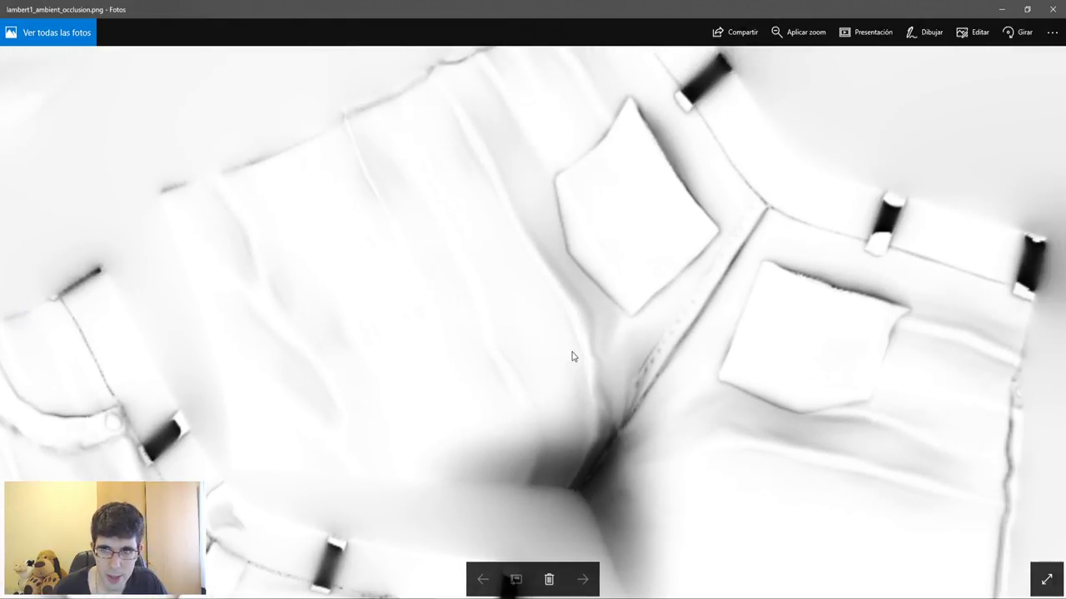
{"action": "scroll", "coordinate": [599, 316], "scroll_direction": "down", "scroll_amount": 1}
{"action": "double_click", "coordinate": [581, 226]}
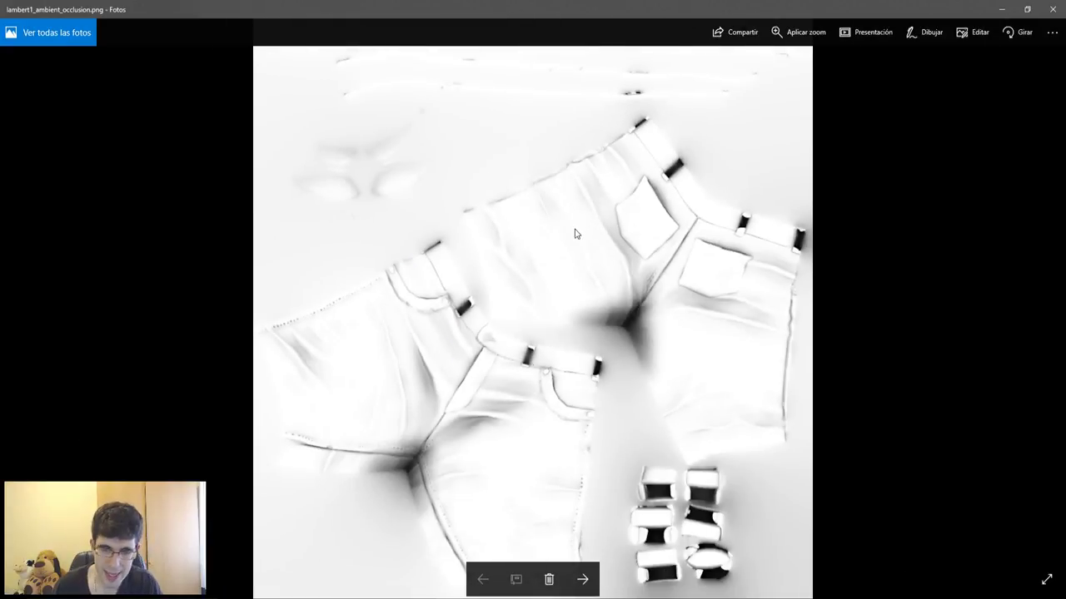
Step: Go back to lambert1_normal_base.png and zoom in on its seams, folds and pockets, then zoom back out
{"action": "key", "text": "Right"}
{"action": "scroll", "coordinate": [418, 280], "scroll_direction": "up", "scroll_amount": 1}
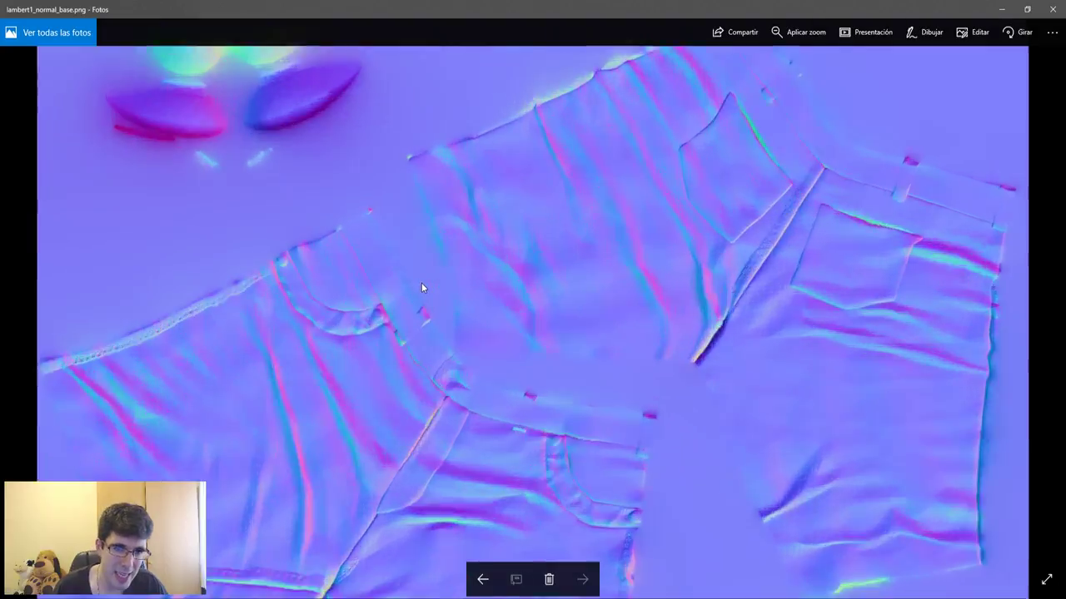
{"action": "scroll", "coordinate": [496, 323], "scroll_direction": "up", "scroll_amount": 1}
{"action": "scroll", "coordinate": [408, 362], "scroll_direction": "up", "scroll_amount": 1}
{"action": "scroll", "coordinate": [433, 280], "scroll_direction": "down", "scroll_amount": 1}
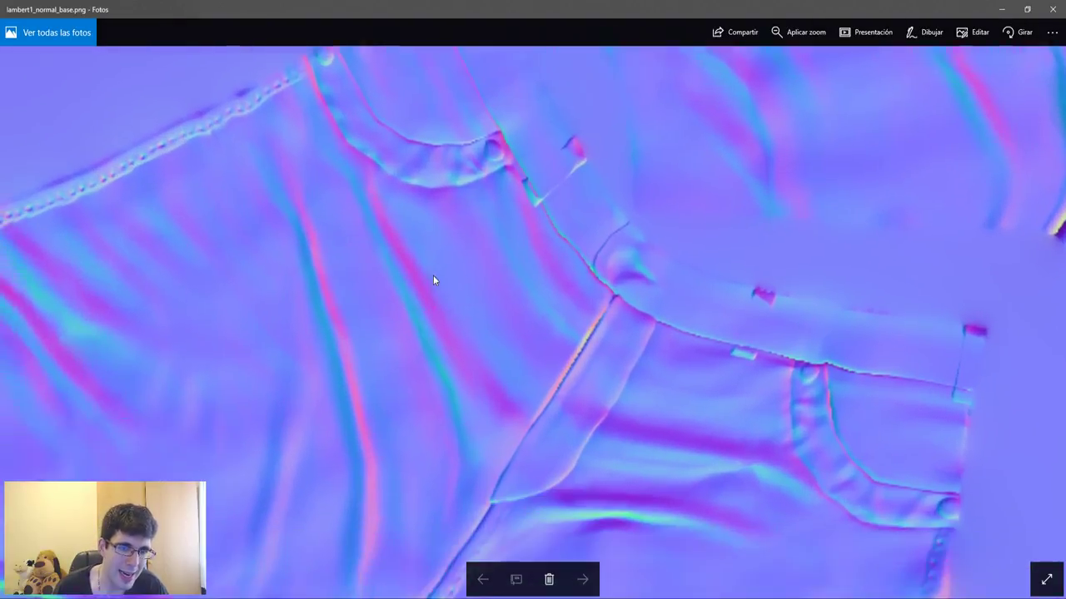
{"action": "scroll", "coordinate": [437, 266], "scroll_direction": "down", "scroll_amount": 1}
{"action": "scroll", "coordinate": [376, 441], "scroll_direction": "up", "scroll_amount": 1}
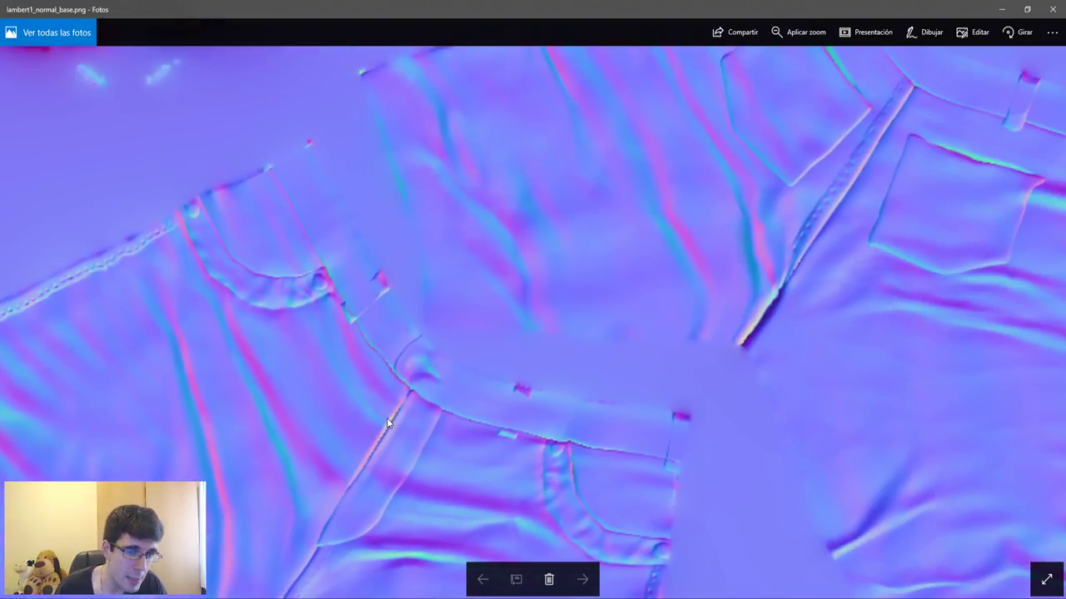
{"action": "scroll", "coordinate": [394, 426], "scroll_direction": "down", "scroll_amount": 2}
{"action": "scroll", "coordinate": [395, 426], "scroll_direction": "left", "scroll_amount": 2}
{"action": "scroll", "coordinate": [373, 379], "scroll_direction": "up", "scroll_amount": 1}
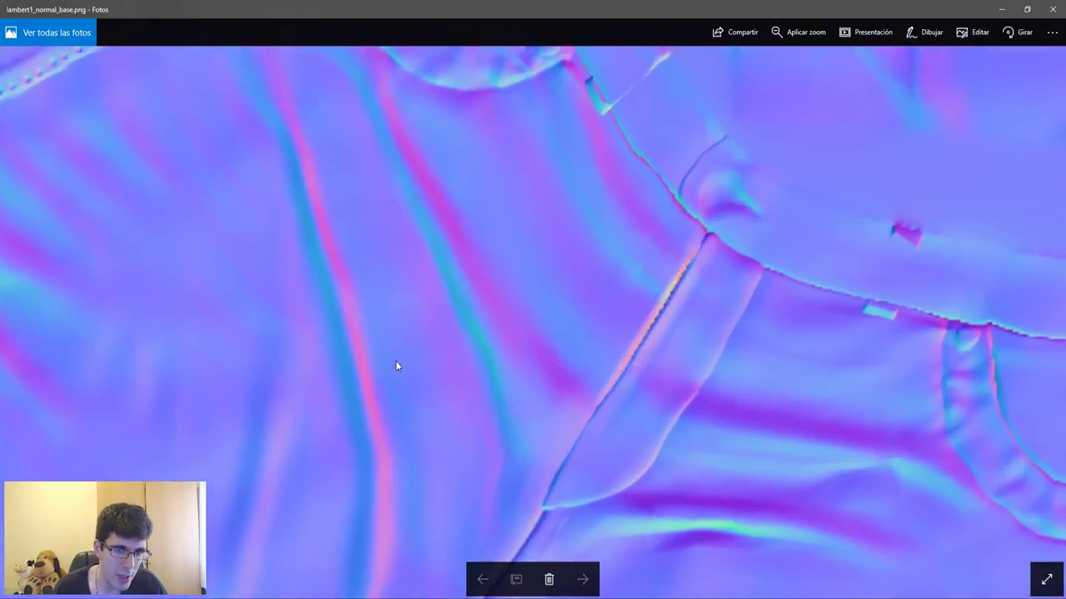
{"action": "scroll", "coordinate": [387, 302], "scroll_direction": "up", "scroll_amount": 1}
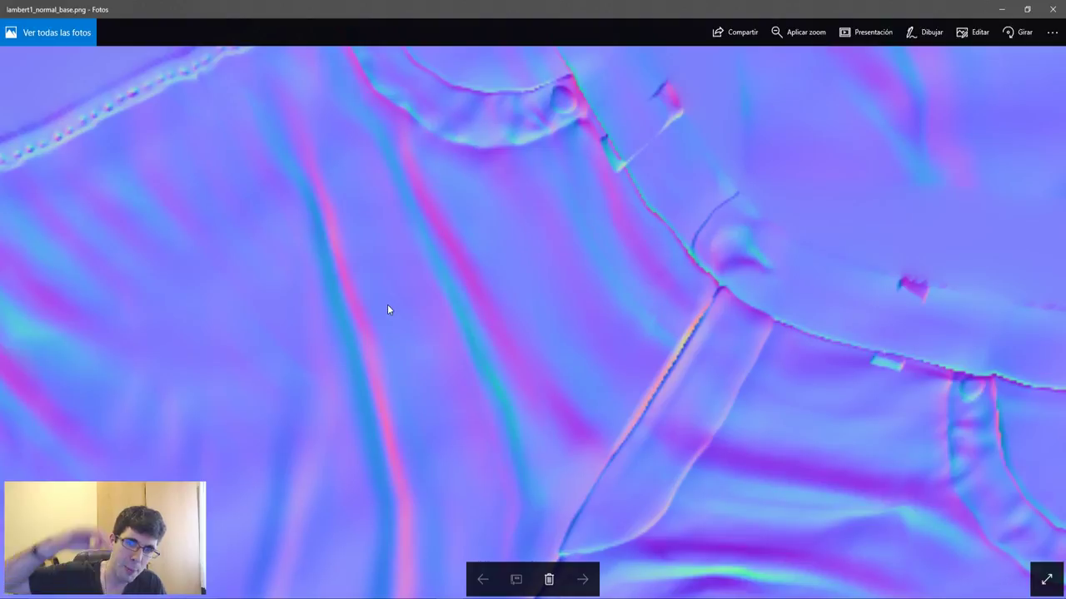
{"action": "scroll", "coordinate": [431, 297], "scroll_direction": "down", "scroll_amount": 5}
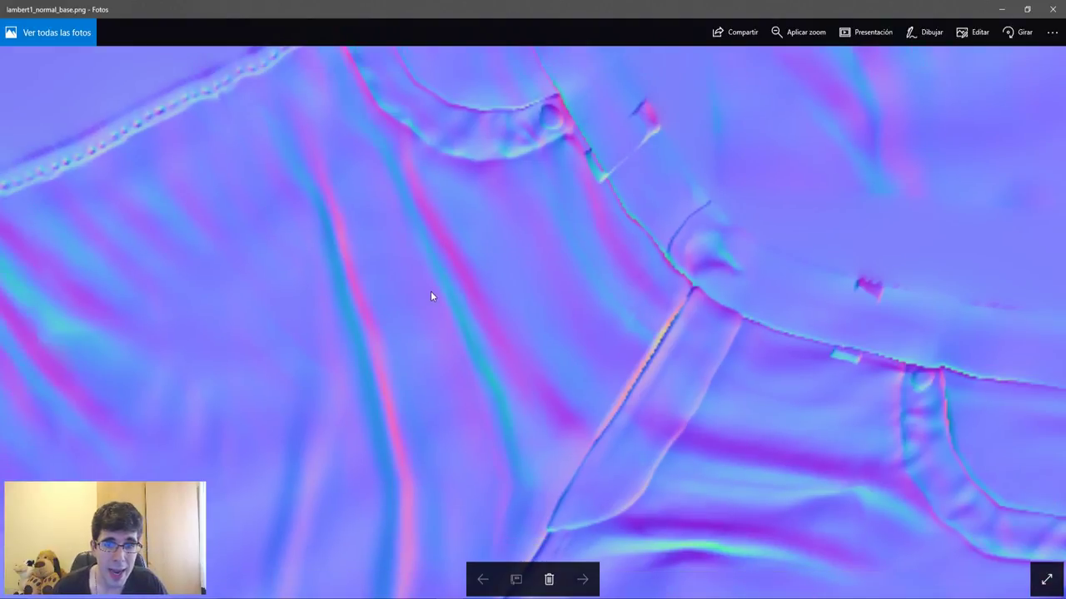